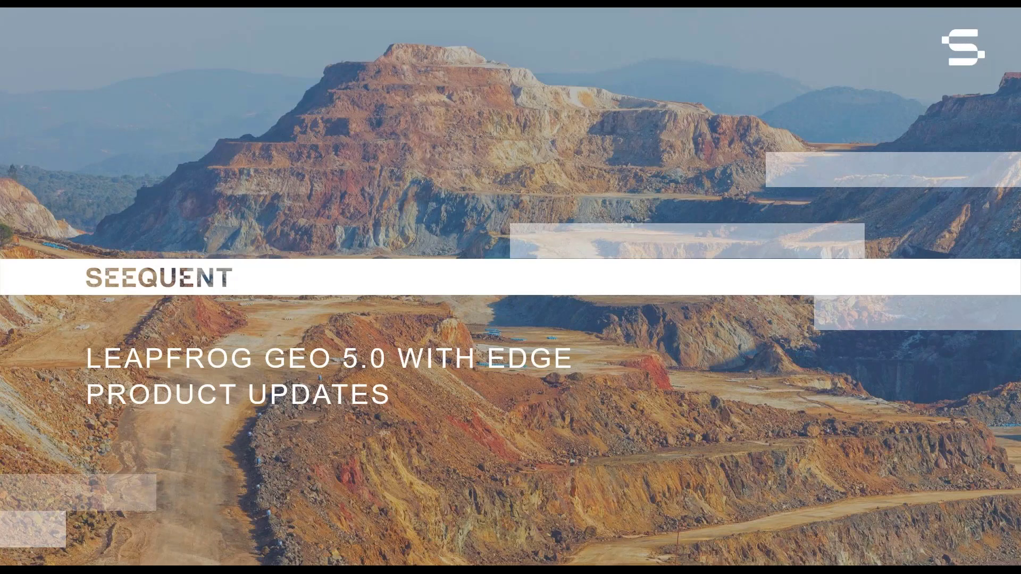
Advance the presentation from the title slide to the webinar welcome slide.
{"action": "key", "text": "Right"}
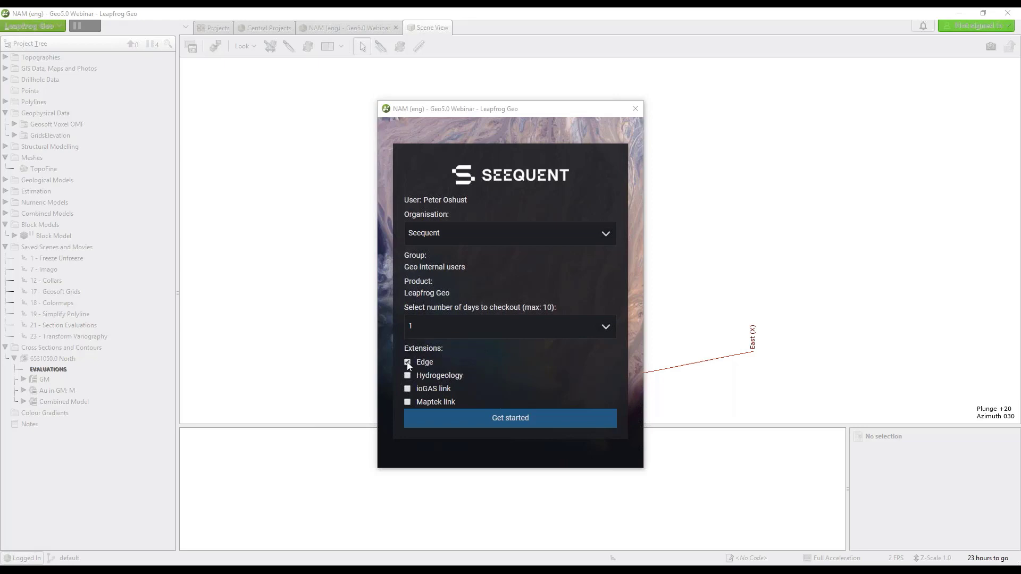
Check out a 1-day Leapfrog Geo licence with the Edge extension and open the project.
{"action": "left_click", "coordinate": [505, 422]}
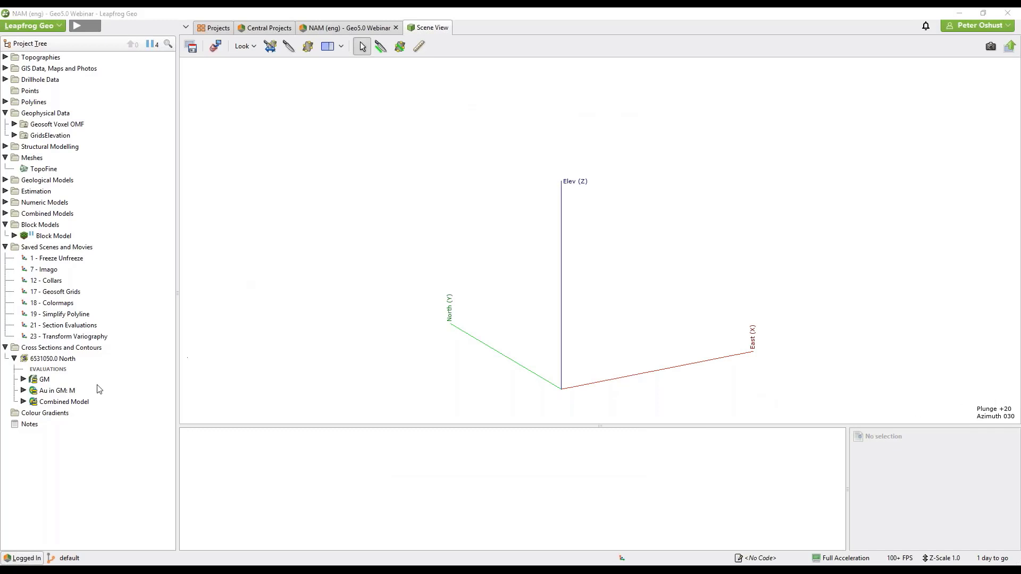
Show the '1 - Freeze Unfreeze' saved scene with the Au block model and assay drillholes.
{"action": "left_click_drag", "start_coordinate": [73, 261], "coordinate": [412, 248]}
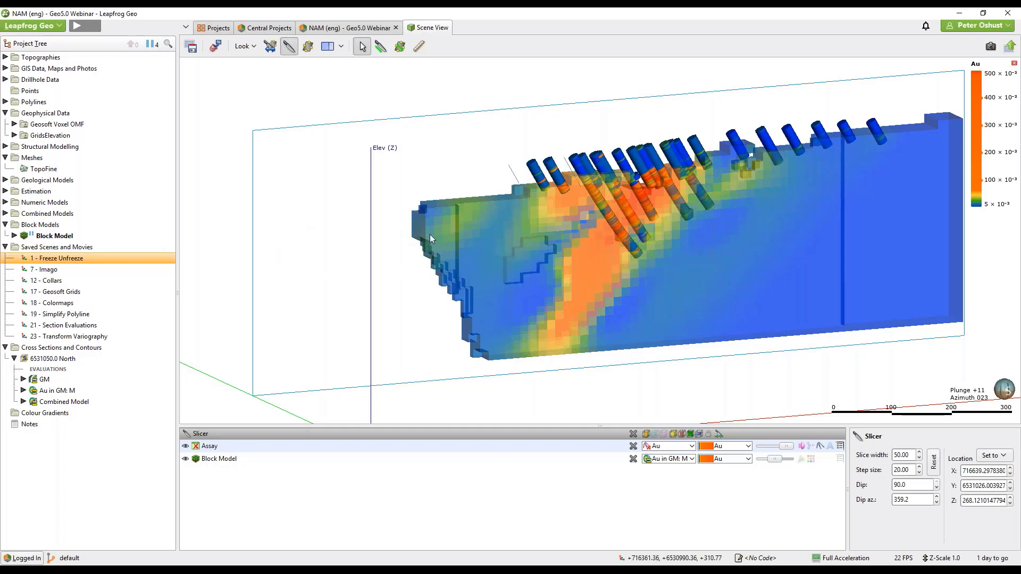
Freeze the GM section evaluation, then unfreeze it again.
{"action": "left_click", "coordinate": [44, 380]}
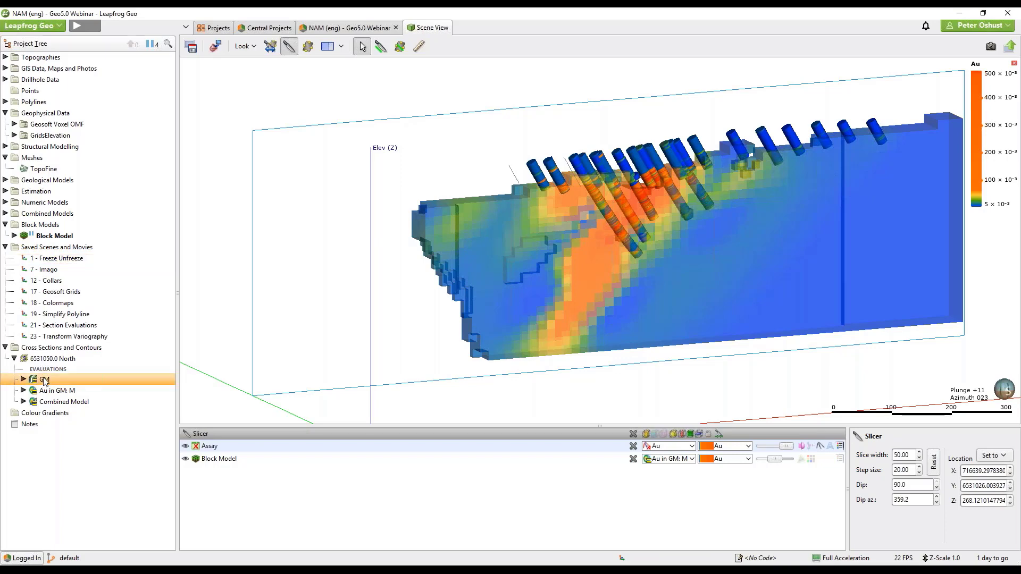
{"action": "right_click", "coordinate": [44, 381]}
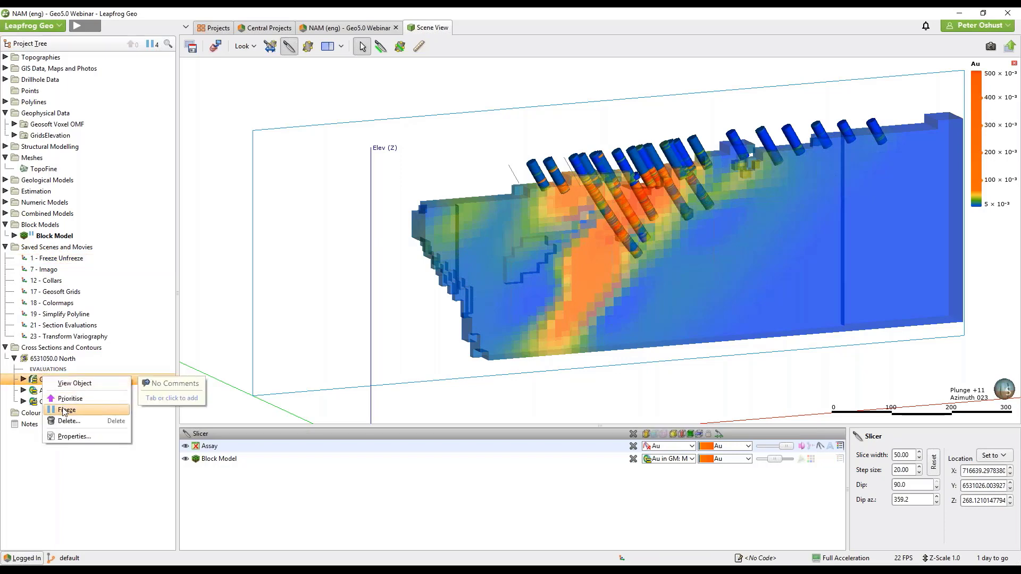
{"action": "left_click", "coordinate": [63, 411]}
{"action": "right_click", "coordinate": [49, 381]}
{"action": "left_click", "coordinate": [72, 413]}
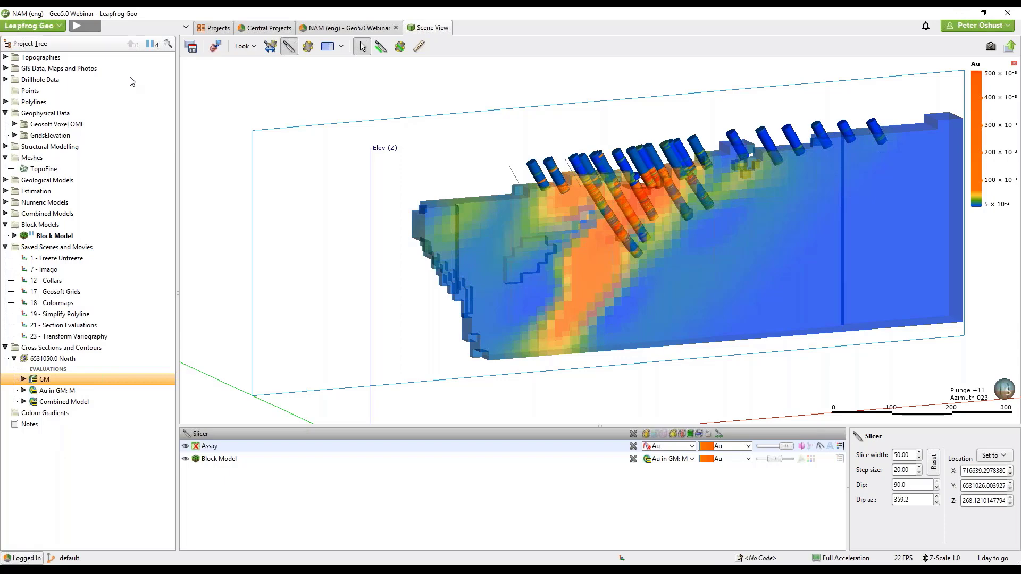
Select all frozen objects and view the Block Model's actions without choosing one.
{"action": "left_click", "coordinate": [151, 46]}
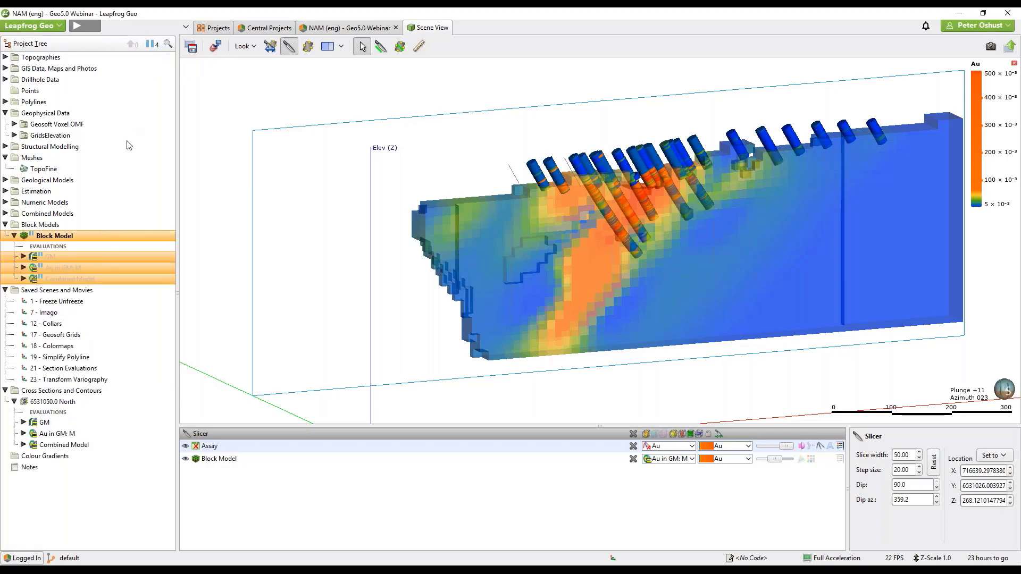
{"action": "right_click", "coordinate": [75, 236]}
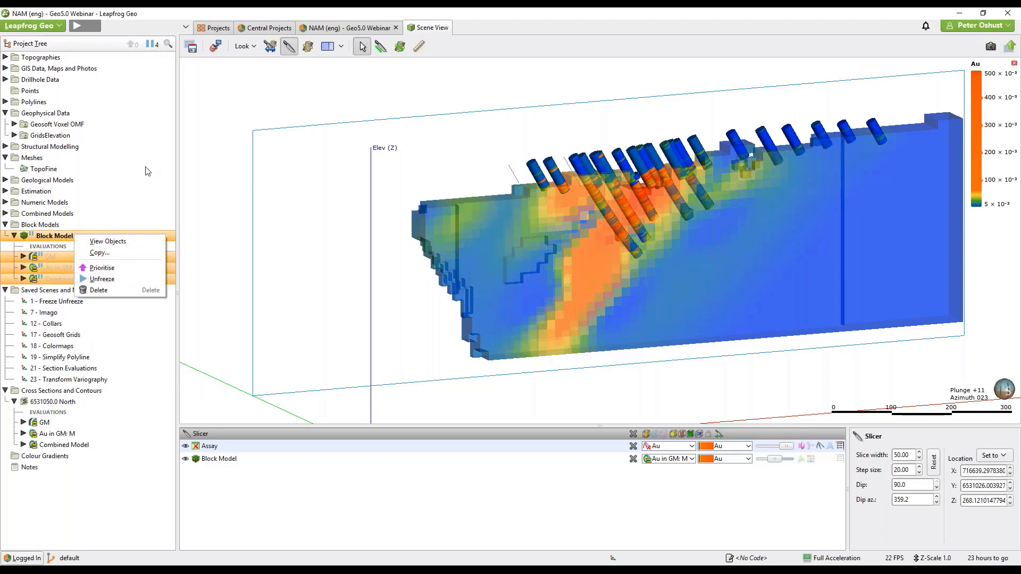
{"action": "key", "text": "Escape"}
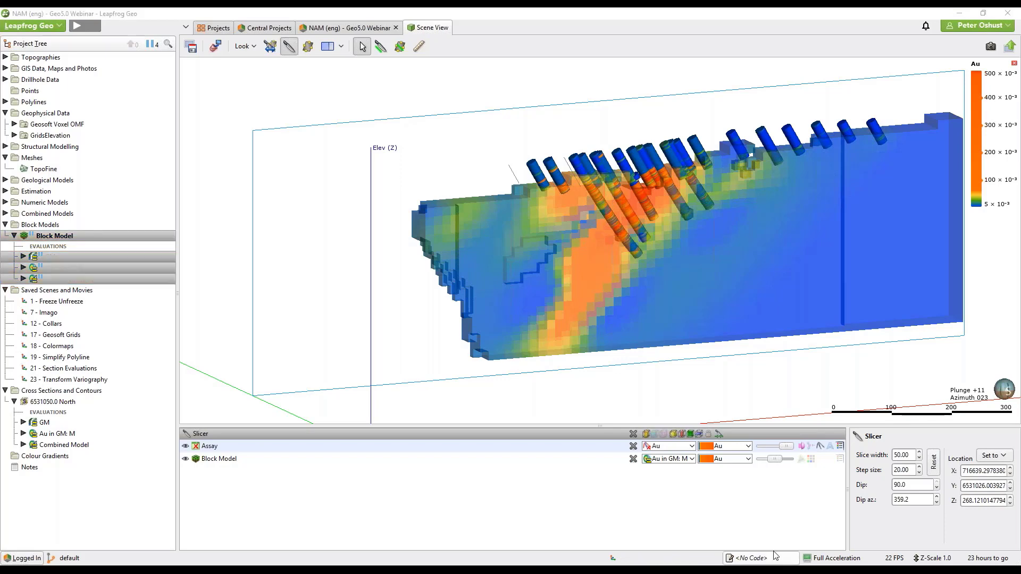
Load the '7 - Imago' saved scene and expand the Drillhole Data folder.
{"action": "double_click", "coordinate": [56, 313]}
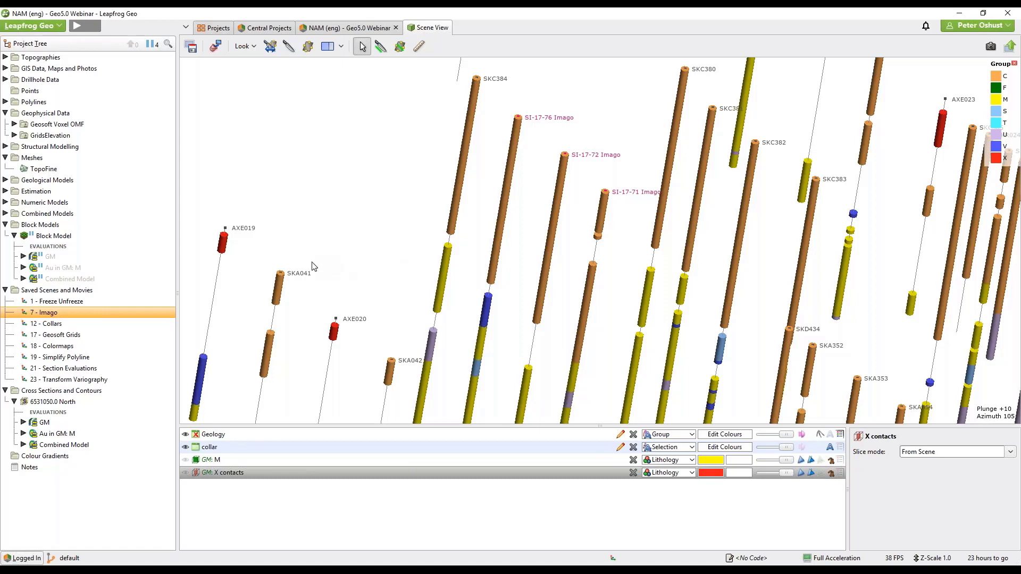
{"action": "left_click", "coordinate": [5, 79]}
Add an Imago core photo link to Drillholes using Core Boxes imagery and Wet images.
{"action": "right_click", "coordinate": [44, 91]}
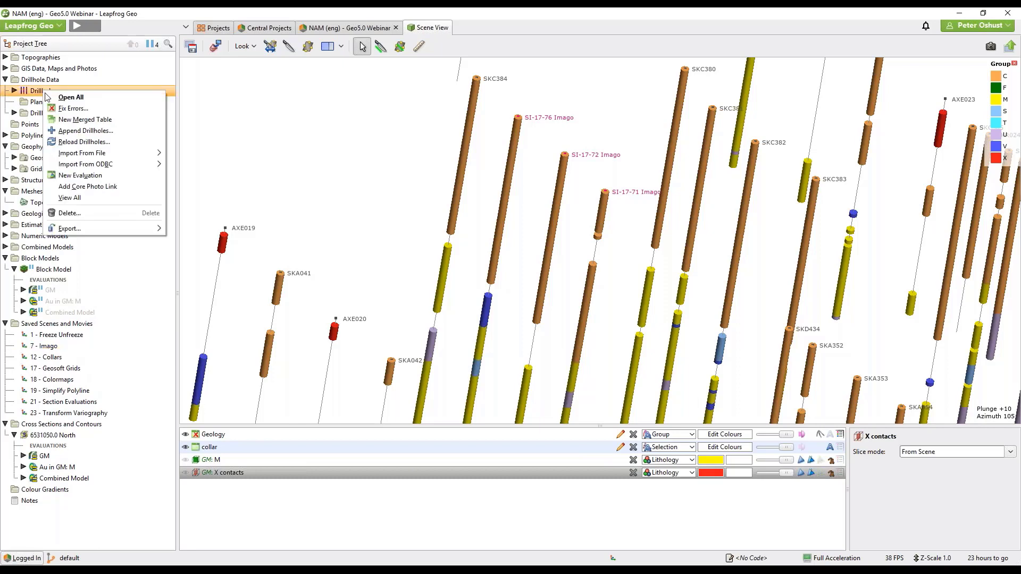
{"action": "left_click", "coordinate": [84, 187]}
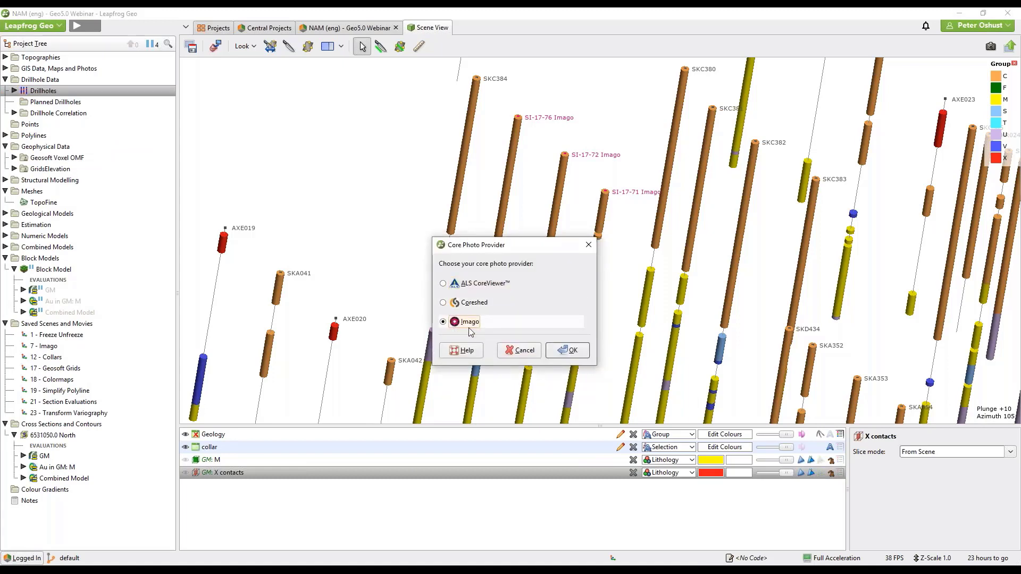
{"action": "left_click", "coordinate": [444, 323]}
{"action": "left_click", "coordinate": [566, 351]}
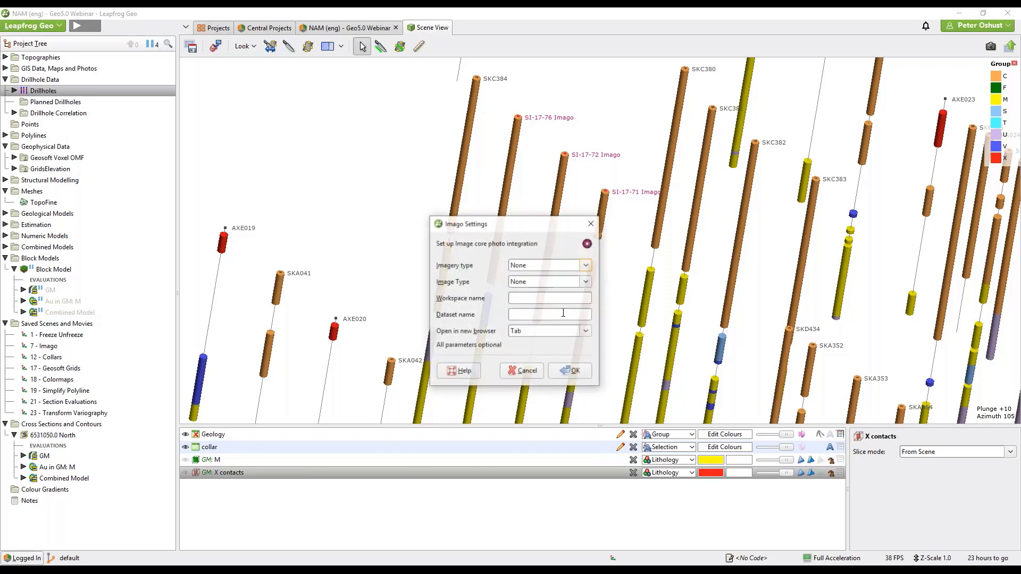
{"action": "left_click", "coordinate": [586, 265]}
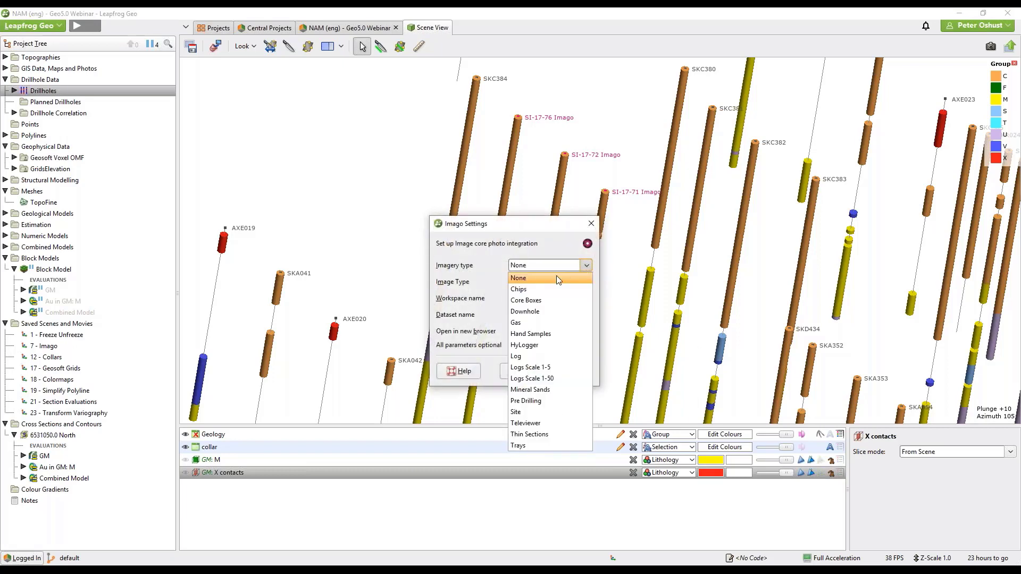
{"action": "left_click", "coordinate": [526, 301]}
{"action": "left_click", "coordinate": [584, 283]}
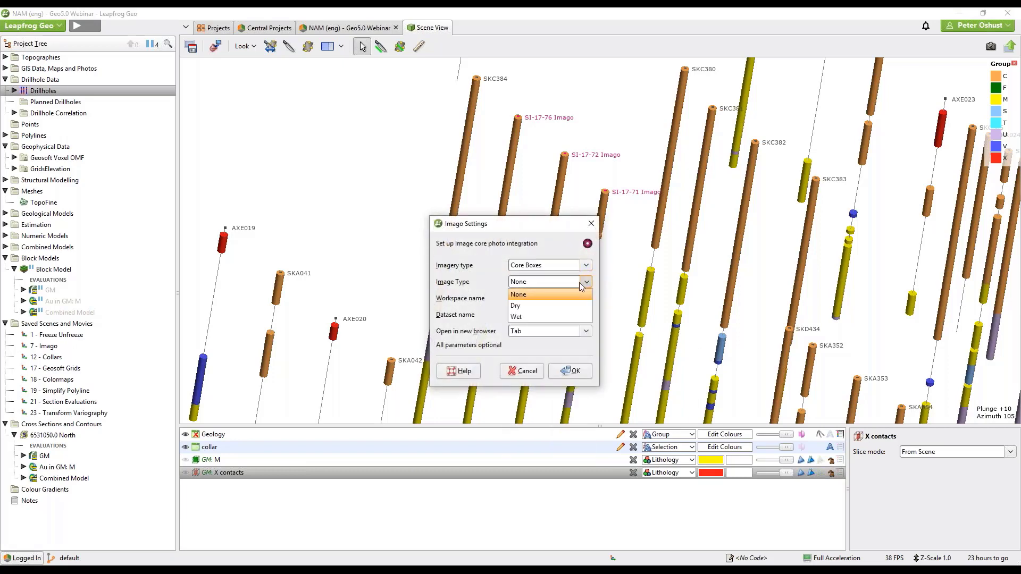
{"action": "left_click", "coordinate": [522, 317]}
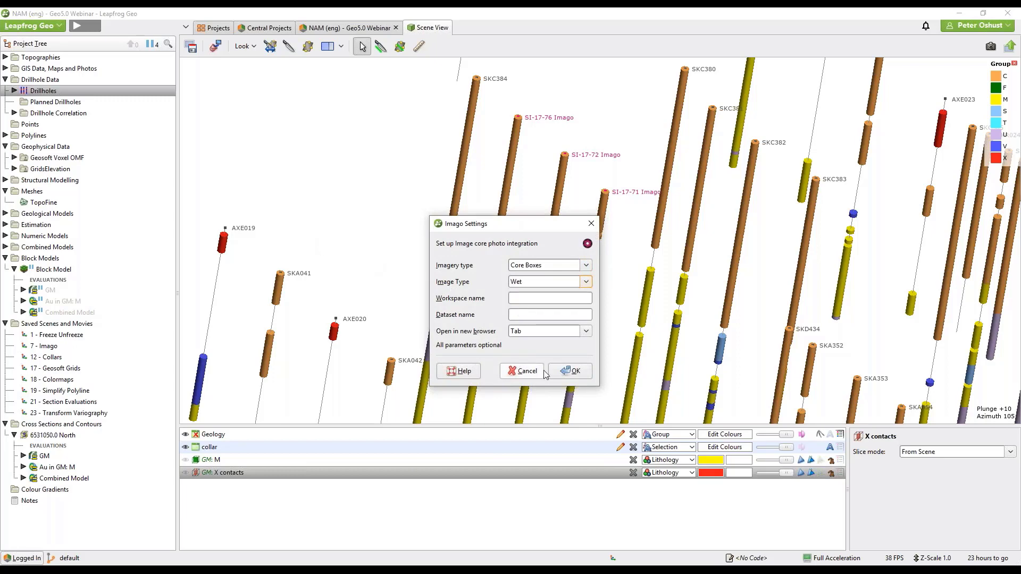
{"action": "left_click", "coordinate": [573, 371]}
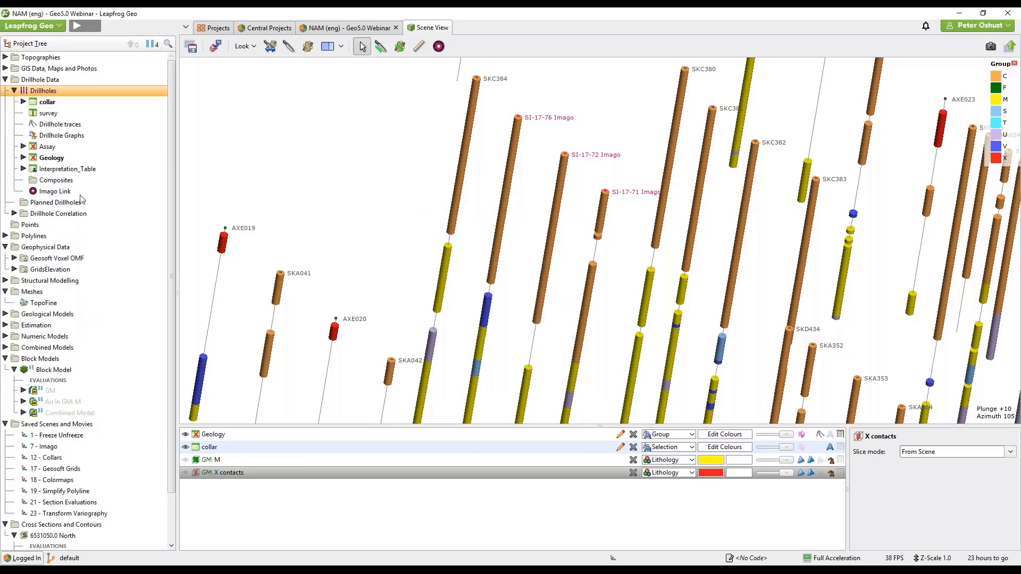
{"action": "left_click", "coordinate": [440, 47]}
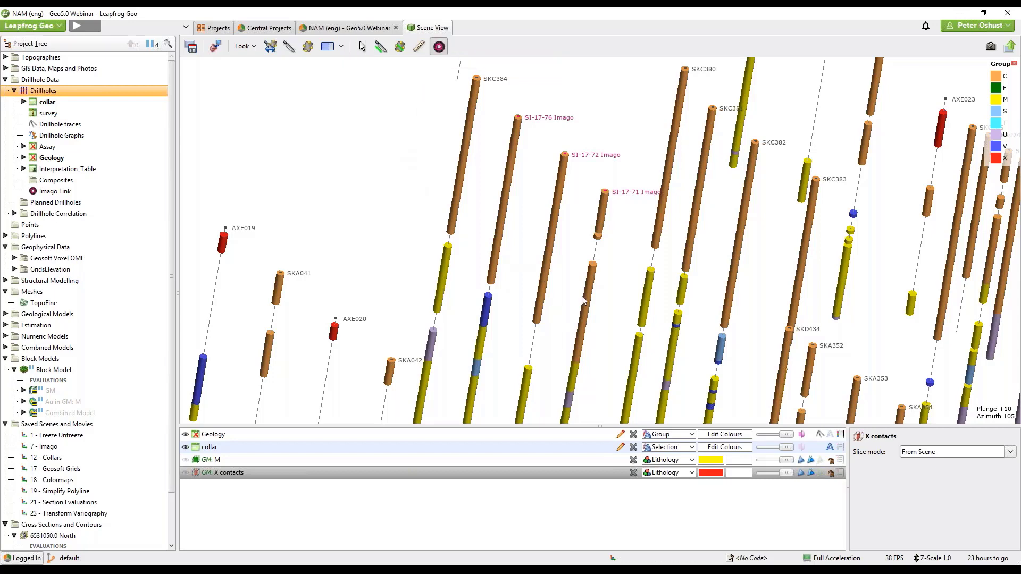
{"action": "left_click", "coordinate": [595, 273]}
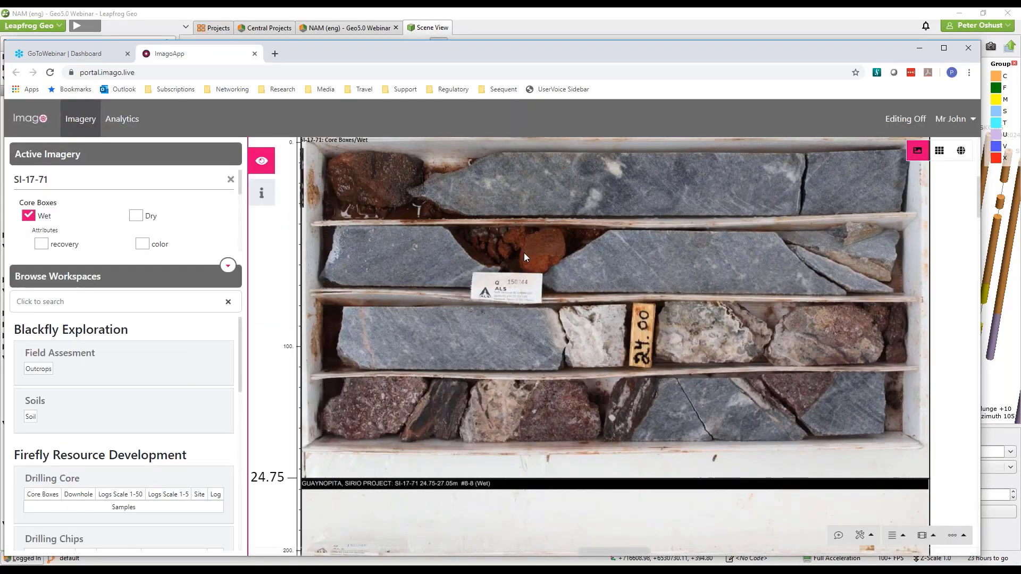
{"action": "left_click", "coordinate": [254, 55]}
{"action": "left_click", "coordinate": [919, 48]}
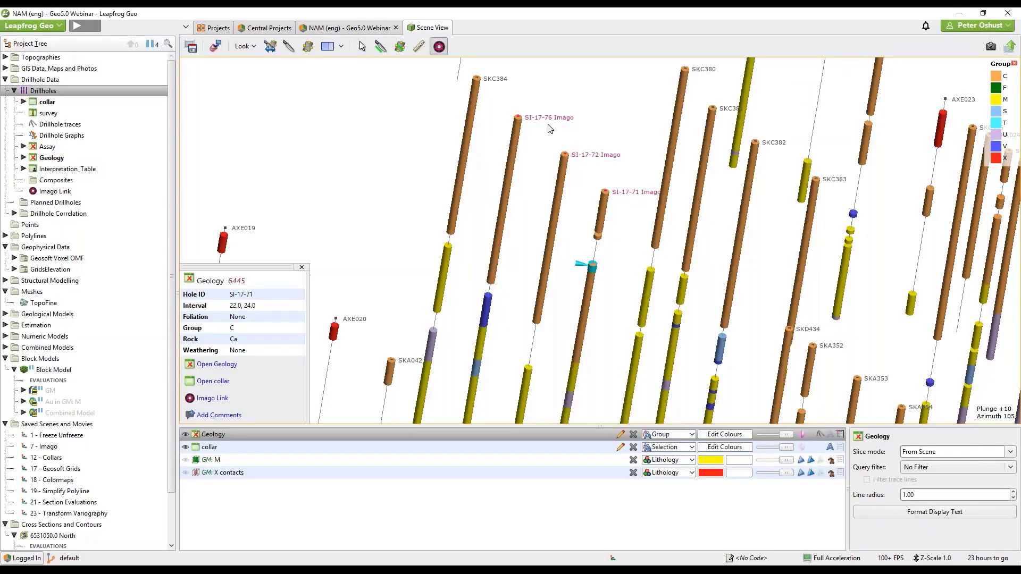
{"action": "left_click", "coordinate": [322, 159]}
{"action": "key", "text": "Escape"}
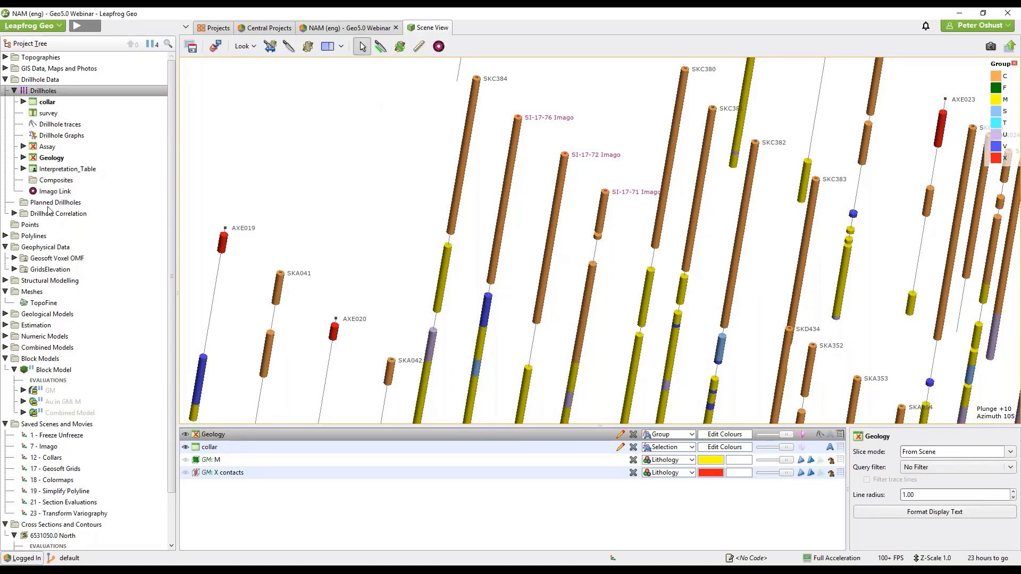
{"action": "left_click", "coordinate": [14, 214]}
View the SI-17-76 Imago core photo from the Drillhole Set 2 correlation, then close both.
{"action": "double_click", "coordinate": [54, 225]}
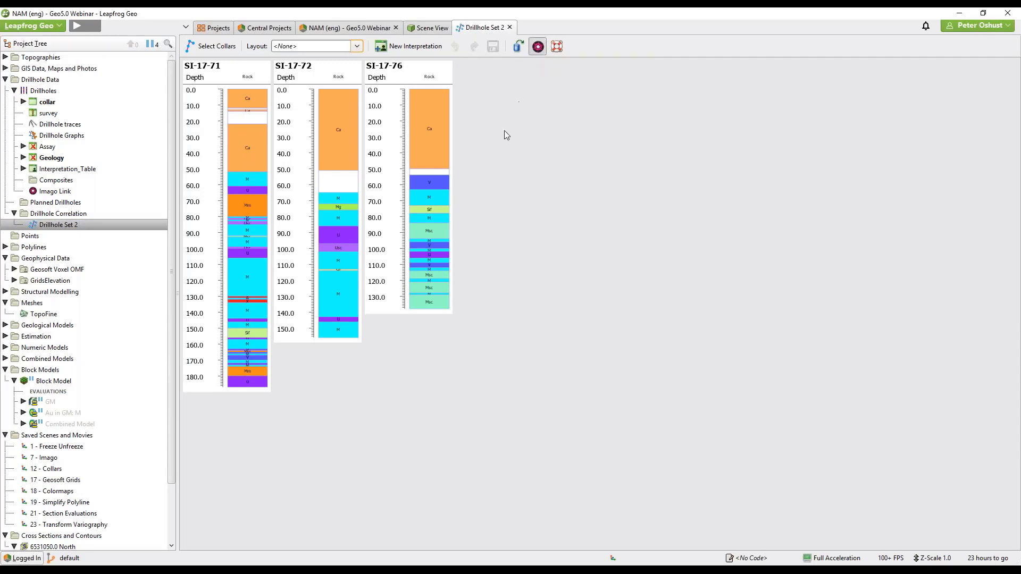
{"action": "left_click", "coordinate": [439, 183]}
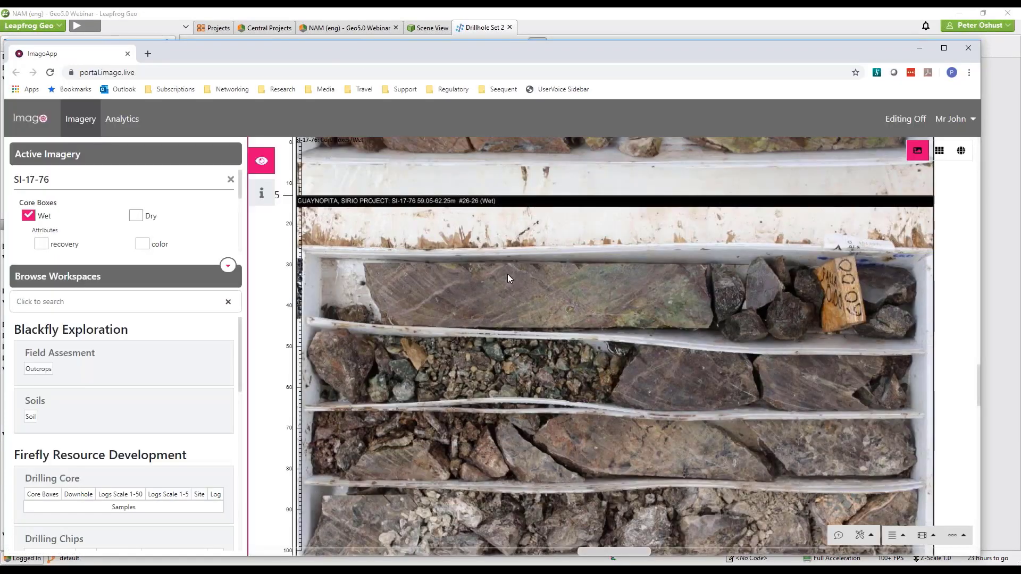
{"action": "scroll", "coordinate": [555, 286], "scroll_direction": "down", "scroll_amount": 3}
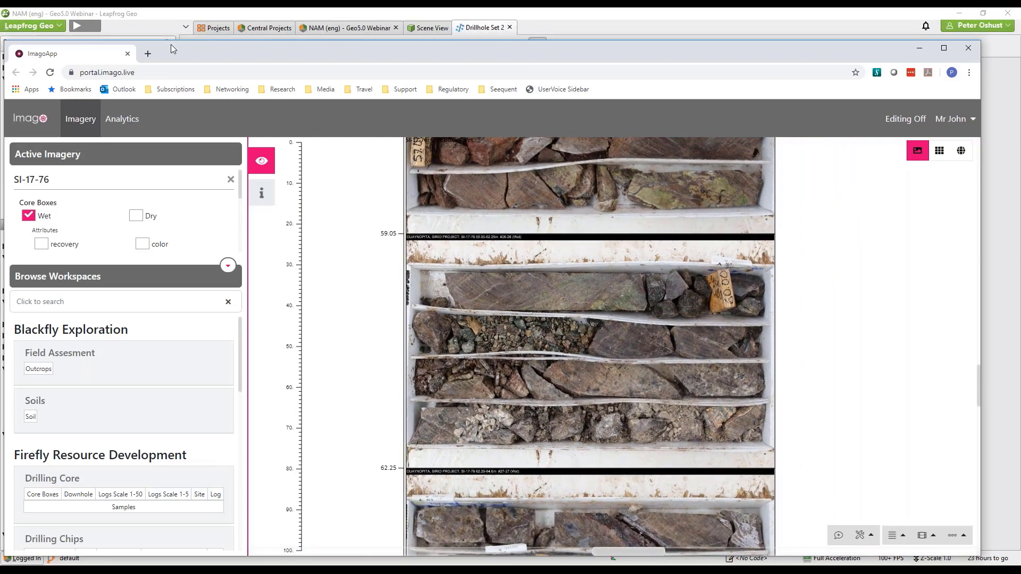
{"action": "left_click", "coordinate": [128, 53]}
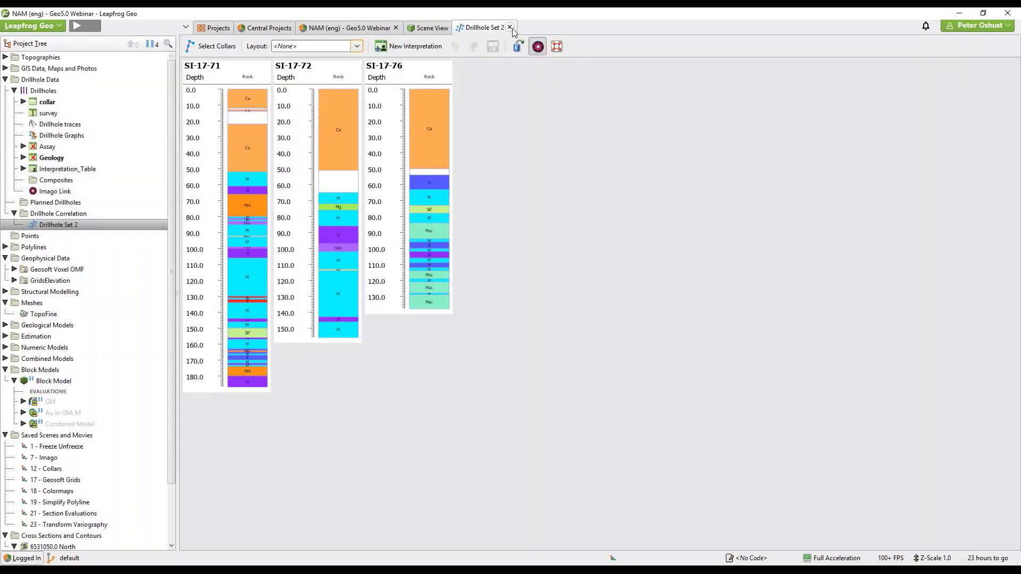
{"action": "left_click", "coordinate": [510, 28]}
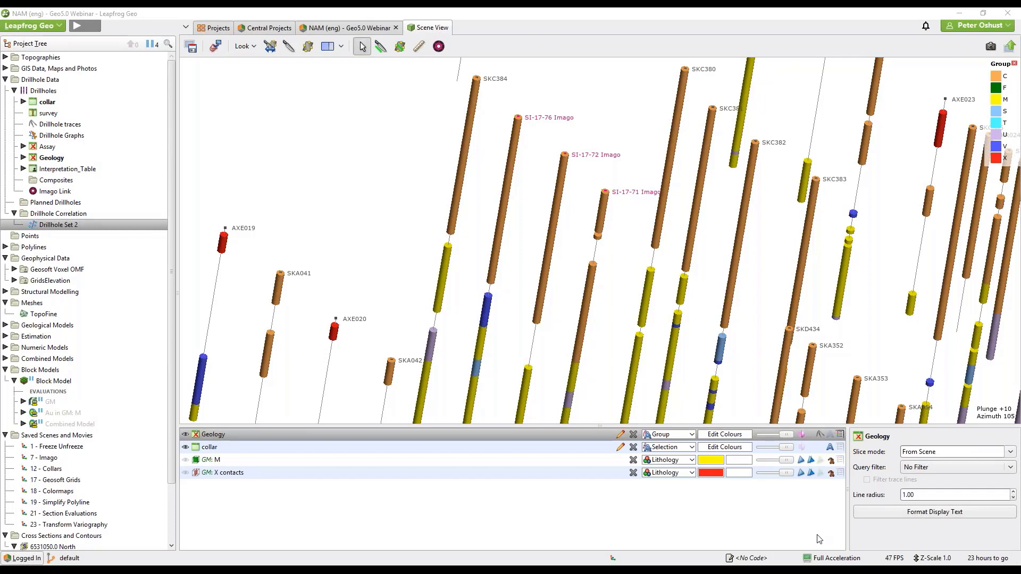
Load the '12 - Collars' saved scene and tilt the view to a lower angle.
{"action": "left_click", "coordinate": [54, 470]}
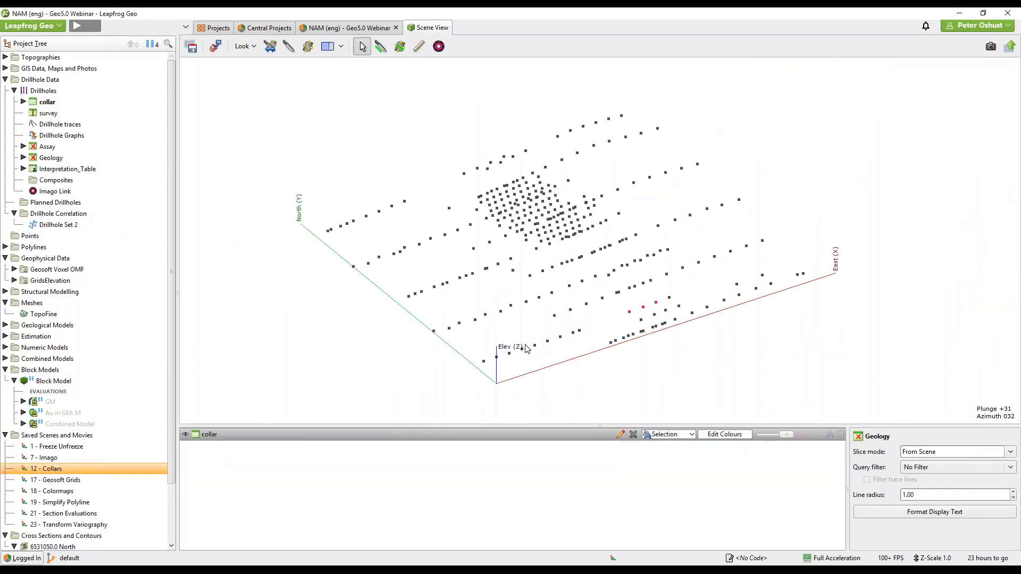
{"action": "left_click_drag", "start_coordinate": [503, 358], "coordinate": [500, 349]}
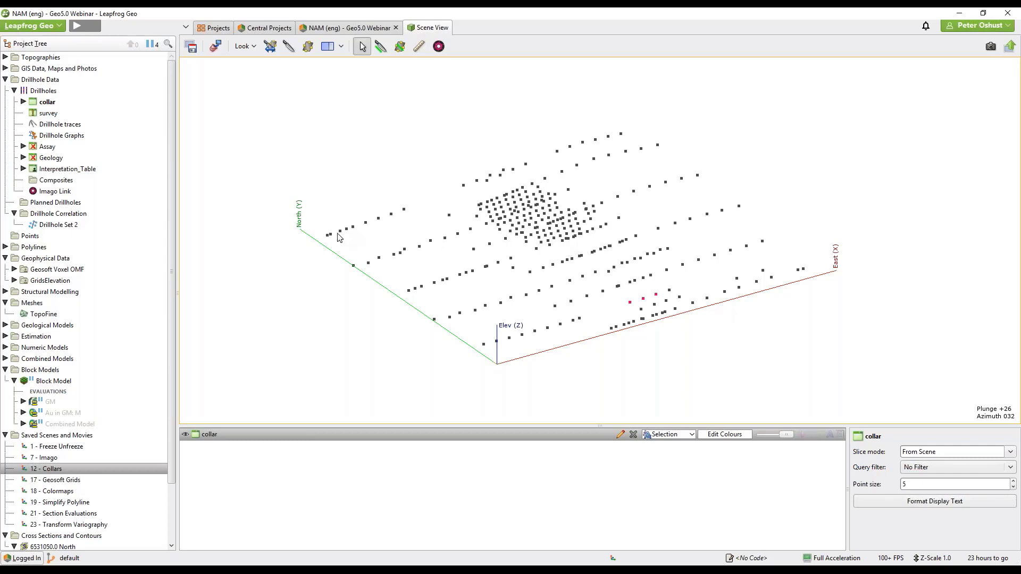
Start a new 2D interpolant mesh from the collar points with extents enclosing the collars.
{"action": "right_click", "coordinate": [36, 304]}
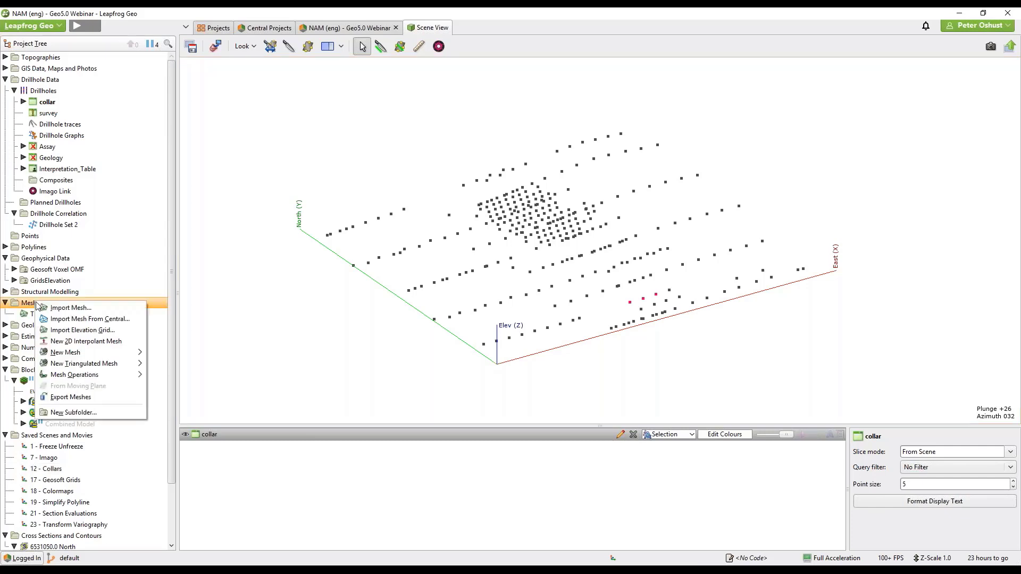
{"action": "left_click", "coordinate": [73, 345]}
{"action": "left_click", "coordinate": [479, 189]}
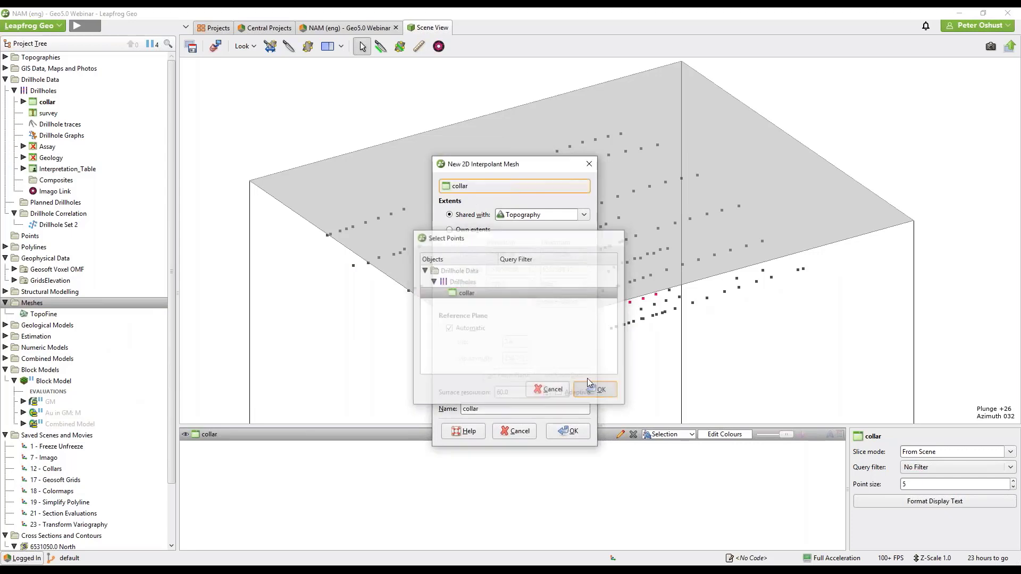
{"action": "left_click", "coordinate": [596, 390]}
{"action": "left_click", "coordinate": [450, 229]}
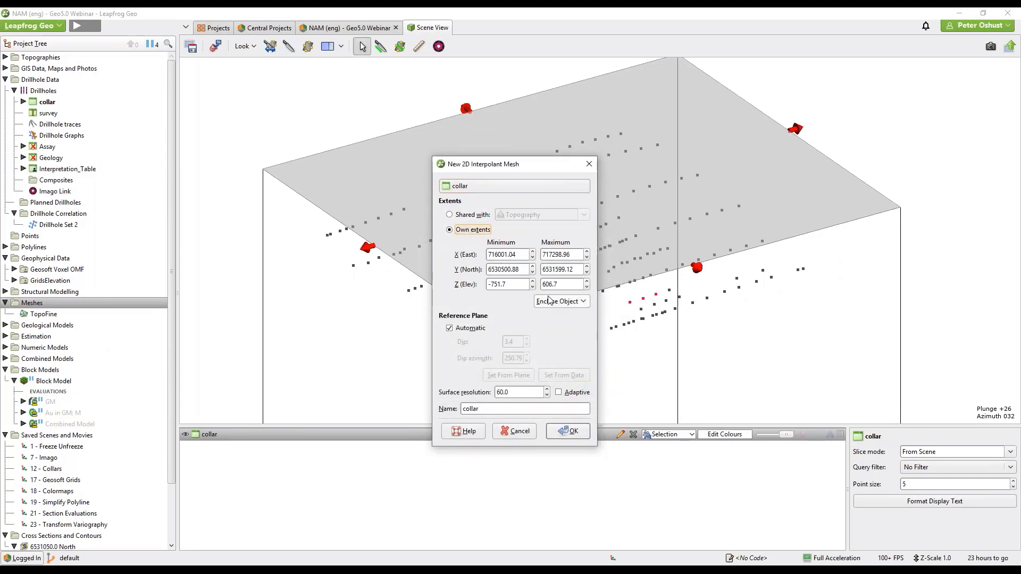
{"action": "left_click", "coordinate": [553, 302]}
{"action": "left_click", "coordinate": [582, 81]}
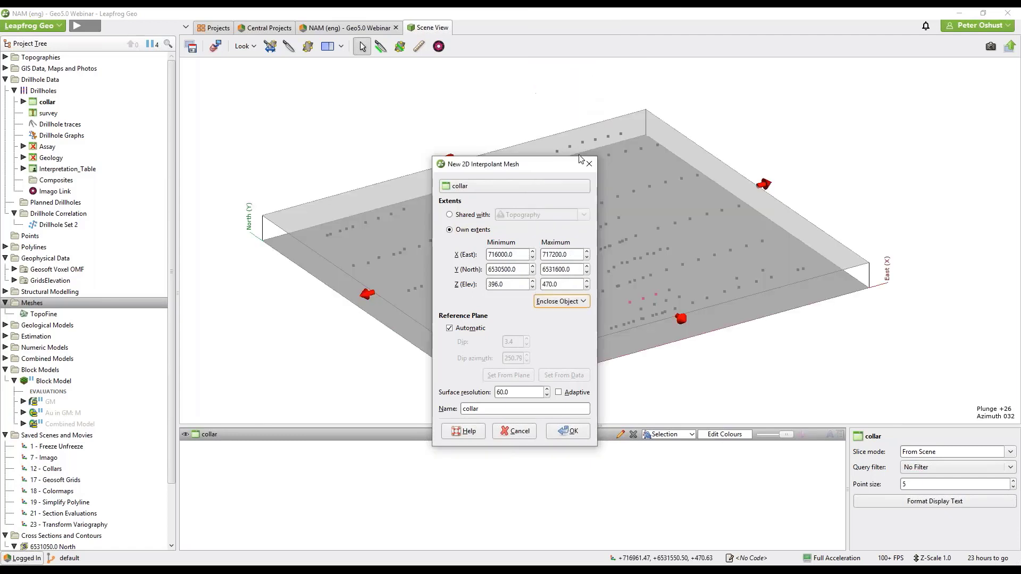
Set adaptive surface resolution 40, name the mesh 'collar topo', and create it.
{"action": "left_click_drag", "start_coordinate": [510, 390], "coordinate": [485, 390]}
{"action": "type", "text": "40"}
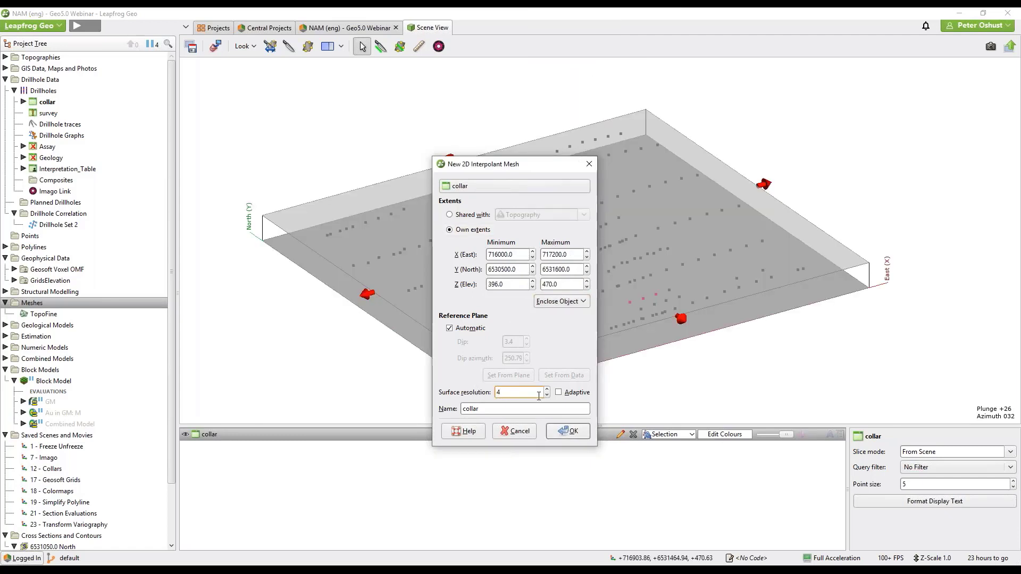
{"action": "left_click", "coordinate": [558, 393]}
{"action": "left_click", "coordinate": [516, 409]}
{"action": "type", "text": "topo"}
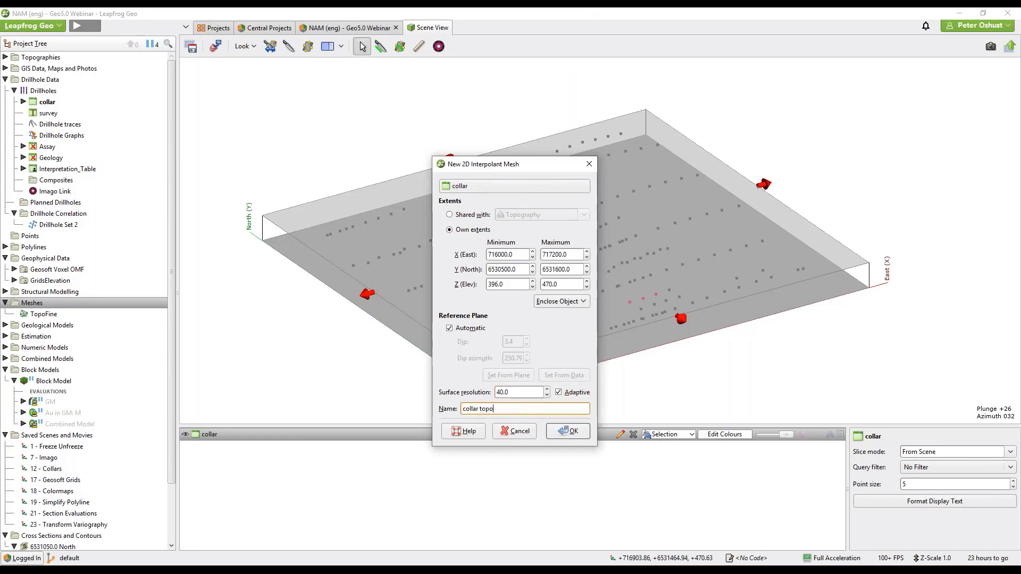
{"action": "left_click", "coordinate": [566, 430]}
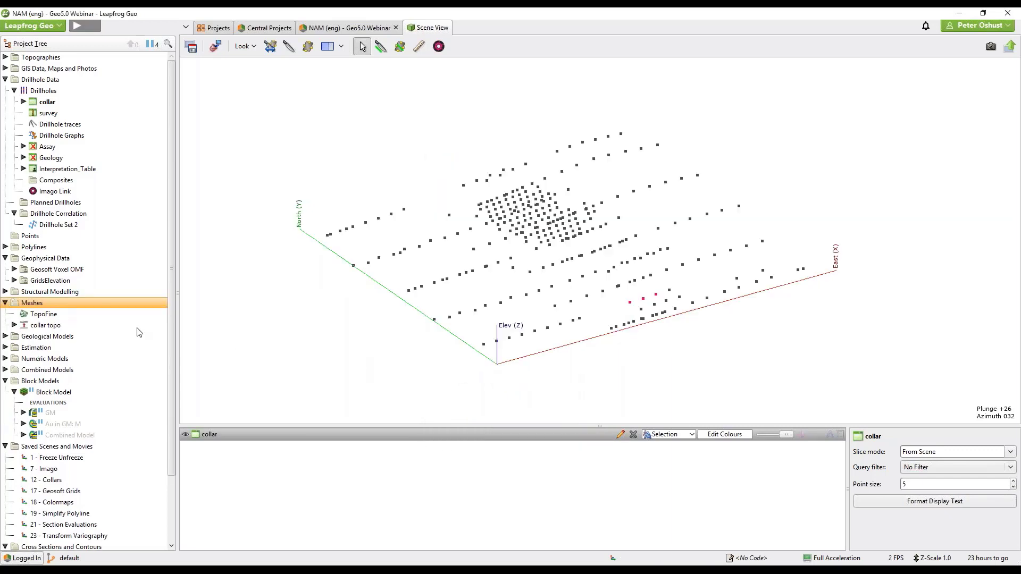
Display collar topo in the scene as a Face dip–coloured wireframe without surface faces.
{"action": "left_click_drag", "start_coordinate": [46, 327], "coordinate": [442, 347]}
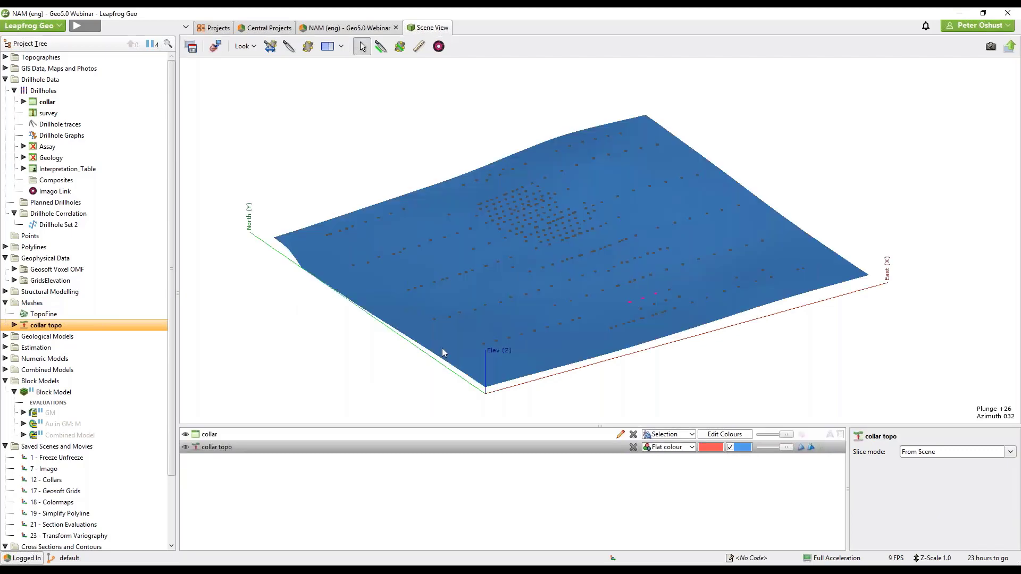
{"action": "left_click", "coordinate": [688, 447]}
{"action": "left_click", "coordinate": [669, 471]}
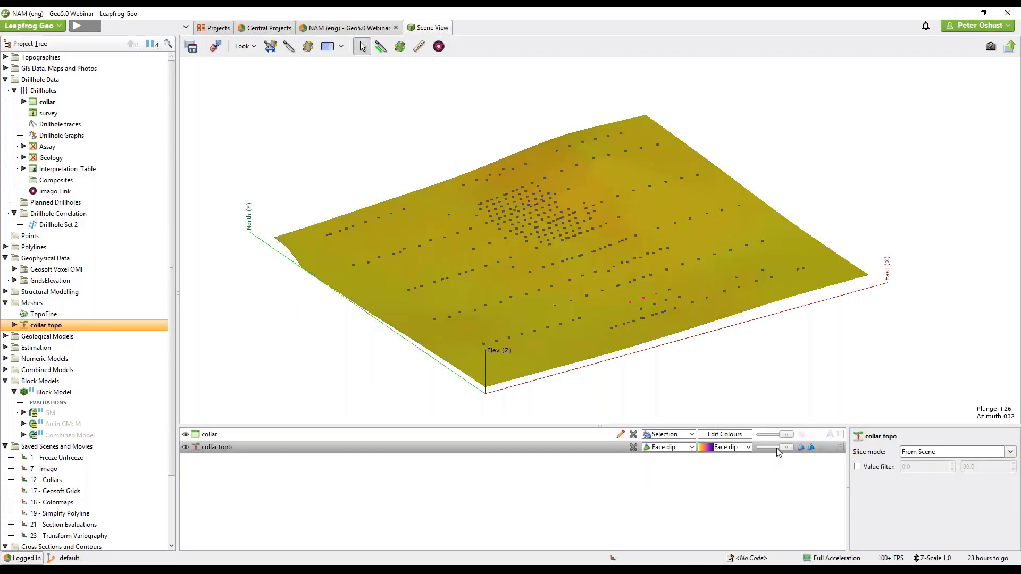
{"action": "left_click", "coordinate": [801, 447]}
{"action": "left_click", "coordinate": [820, 447]}
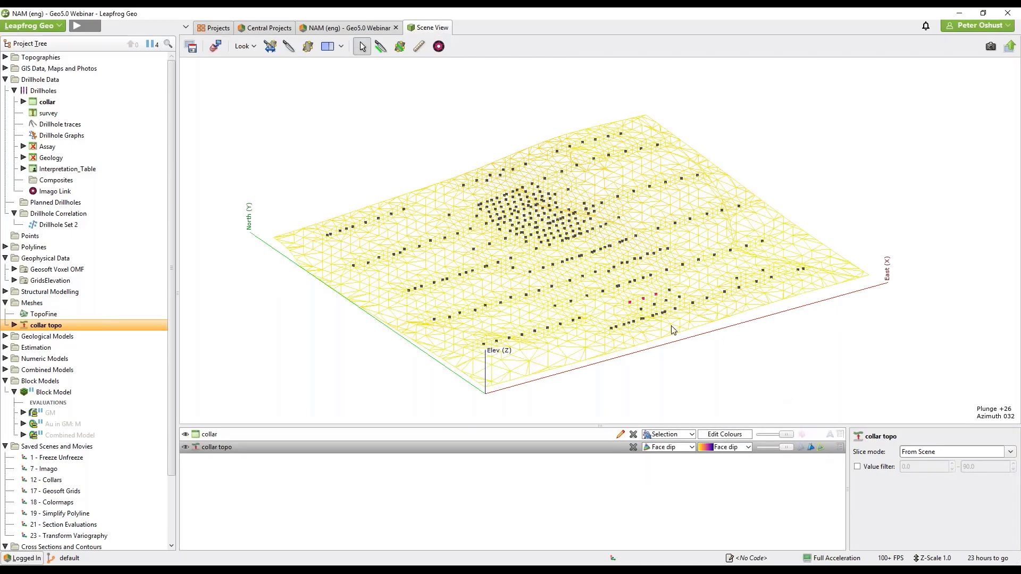
{"action": "mouse_move", "coordinate": [629, 247]}
{"action": "left_mouse_down"}
{"action": "mouse_move", "coordinate": [635, 290]}
{"action": "mouse_move", "coordinate": [637, 265]}
{"action": "left_mouse_up"}
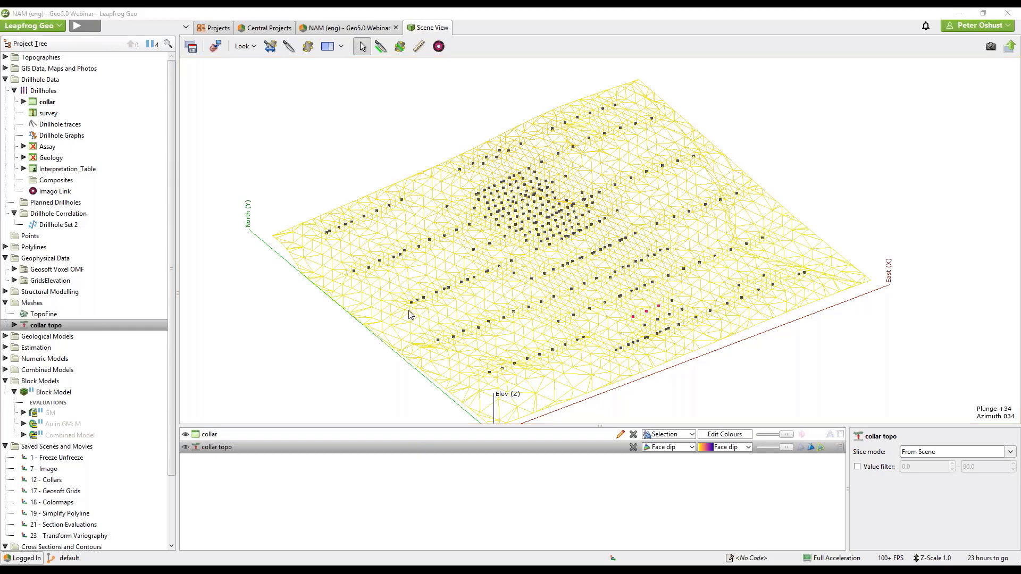
Merge TopoFine as the detailed mesh over collar topo as the base, buffer 30, resolution 10.
{"action": "right_click", "coordinate": [34, 307]}
{"action": "mouse_move", "coordinate": [79, 378]}
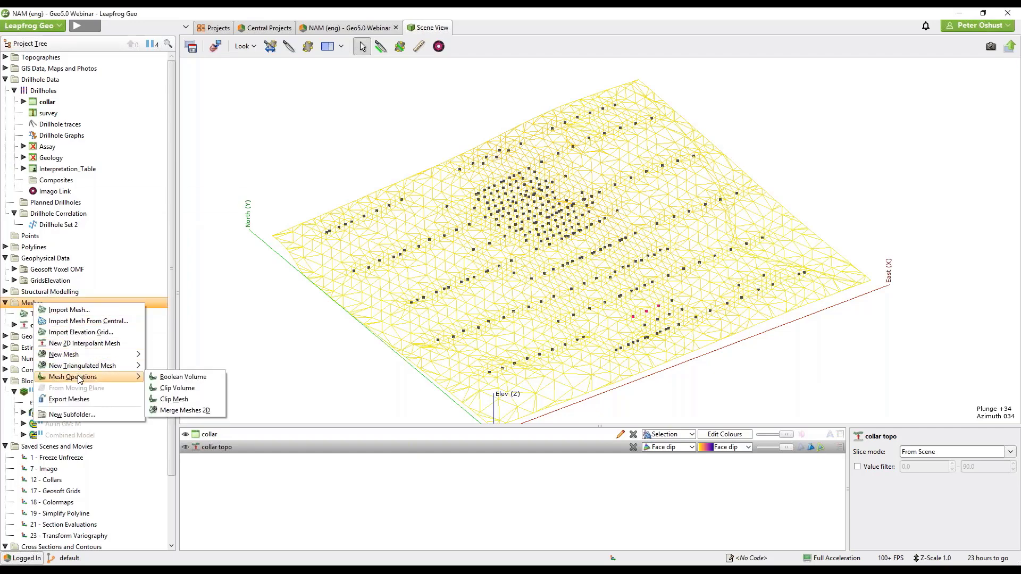
{"action": "left_click", "coordinate": [192, 411]}
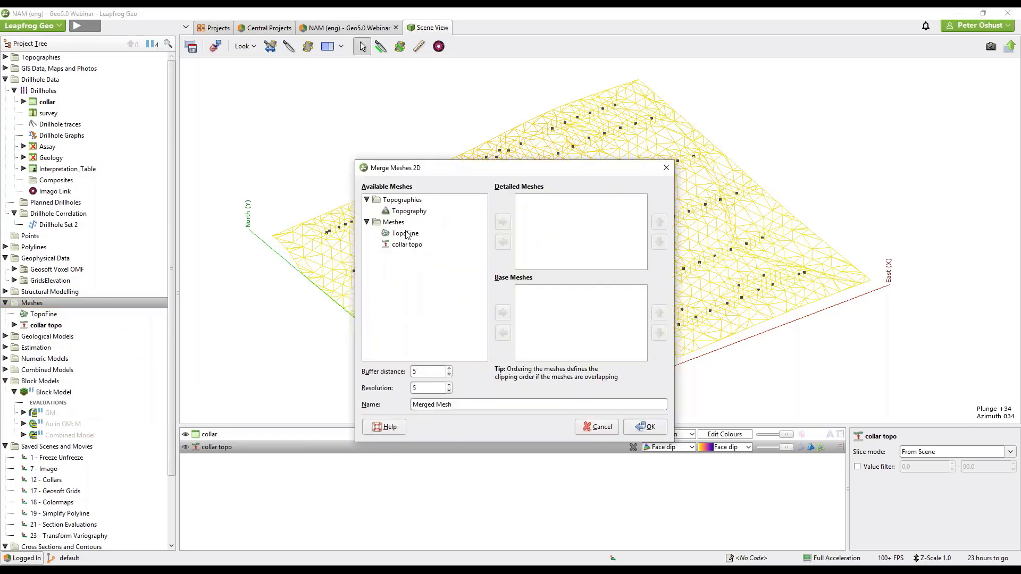
{"action": "left_click", "coordinate": [406, 235]}
{"action": "left_click", "coordinate": [502, 222]}
{"action": "left_click", "coordinate": [407, 234]}
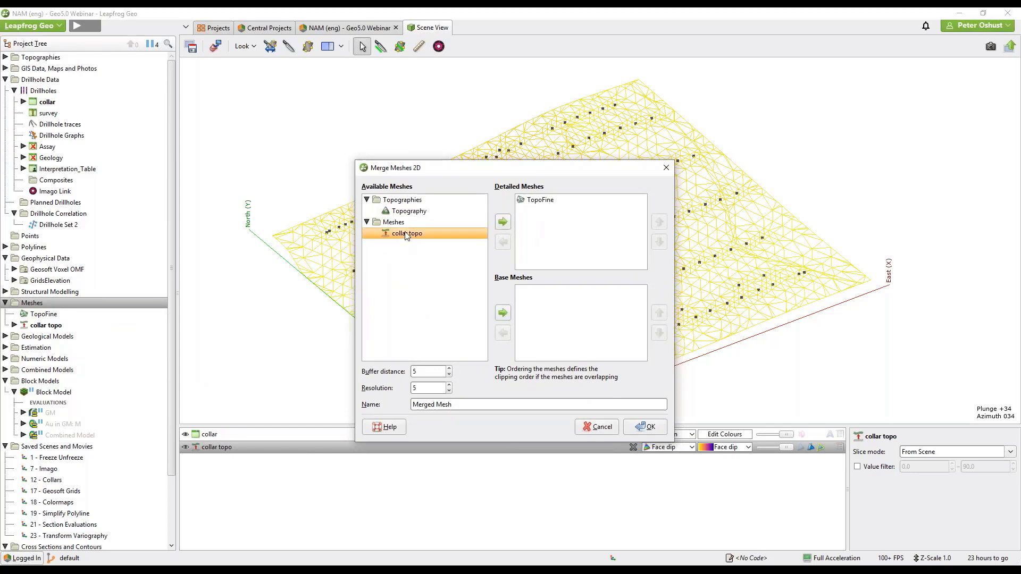
{"action": "left_click", "coordinate": [503, 314]}
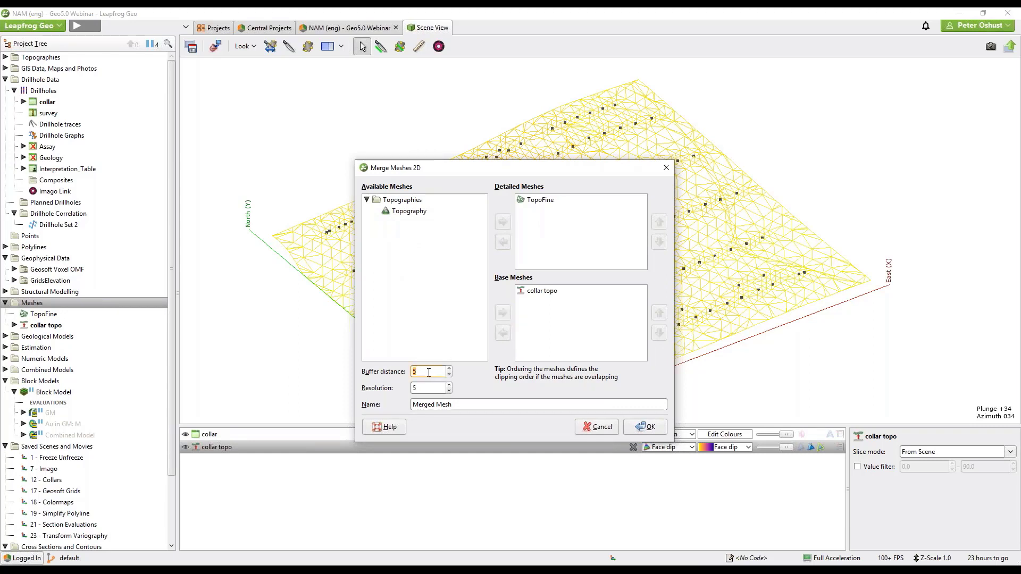
{"action": "type", "text": "30"}
{"action": "key", "text": "Tab"}
{"action": "type", "text": "10"}
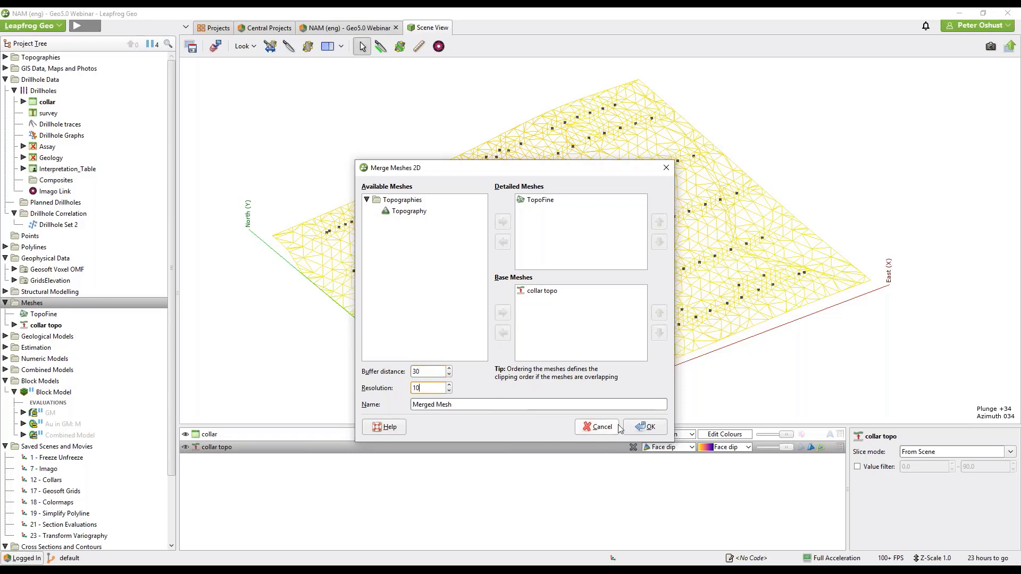
{"action": "left_click", "coordinate": [645, 427]}
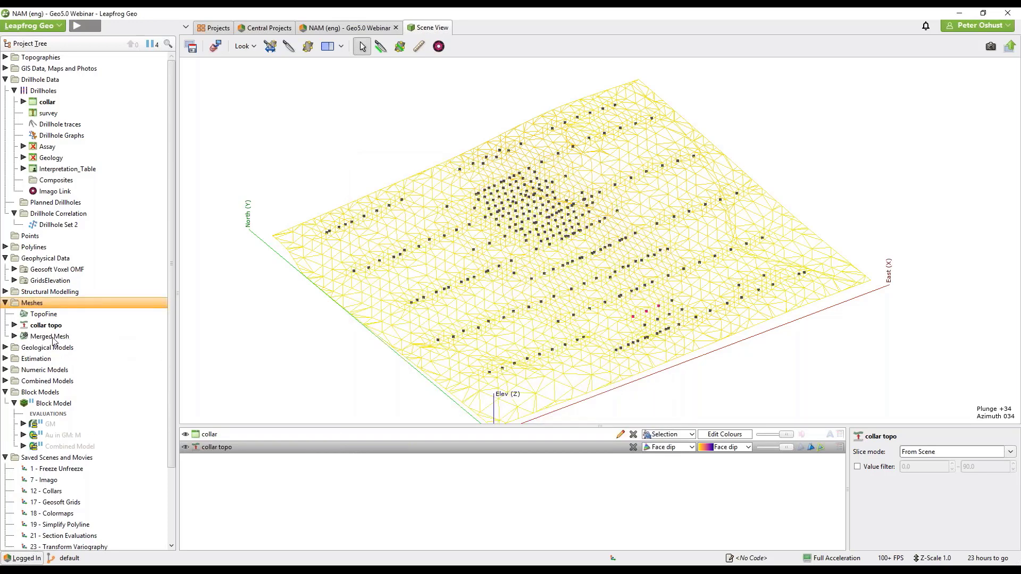
Display the Merged Mesh coloured by face dip as a wireframe.
{"action": "left_click_drag", "start_coordinate": [53, 341], "coordinate": [311, 328]}
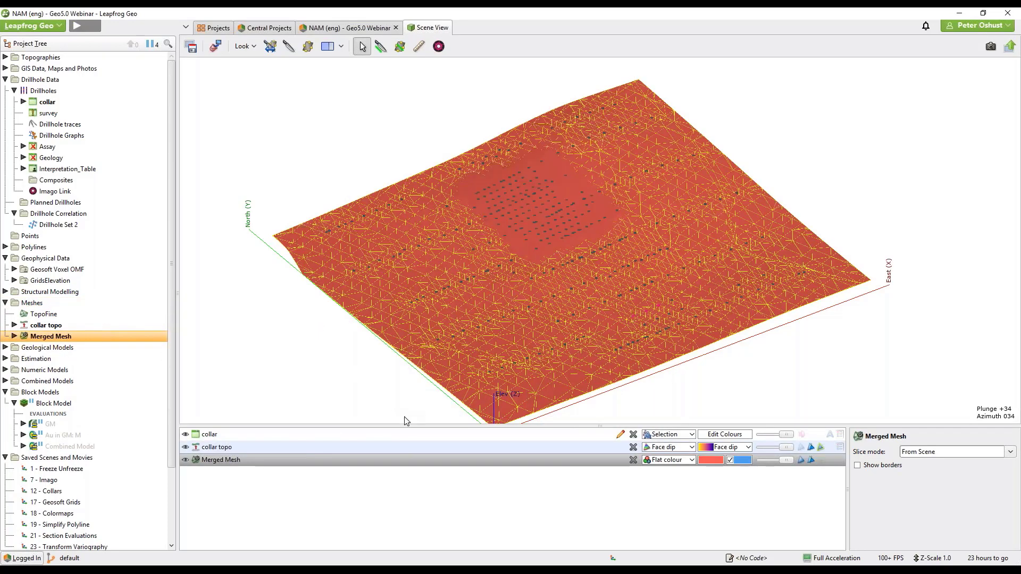
{"action": "left_click", "coordinate": [674, 460]}
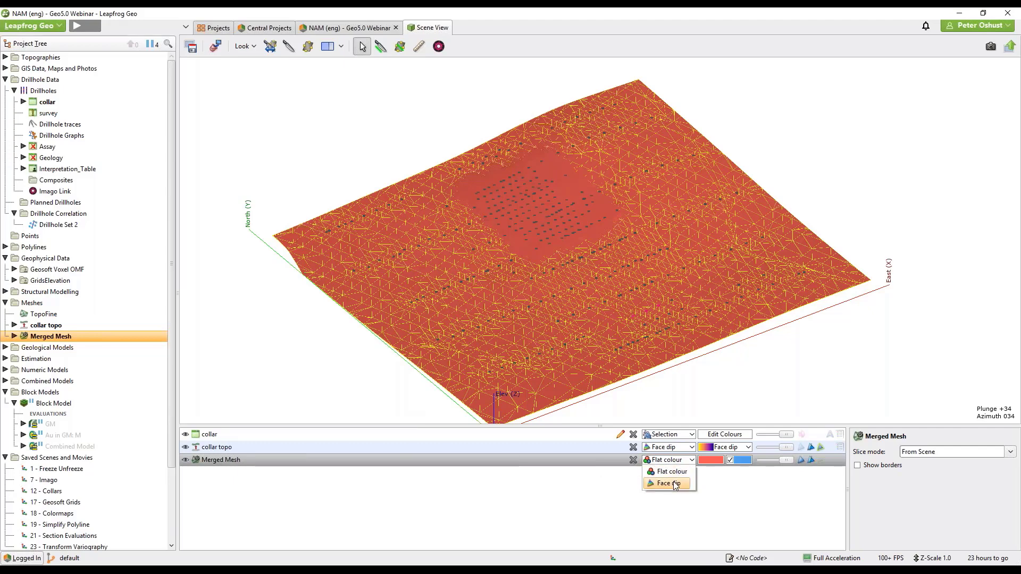
{"action": "left_click", "coordinate": [676, 485]}
{"action": "left_click", "coordinate": [801, 461]}
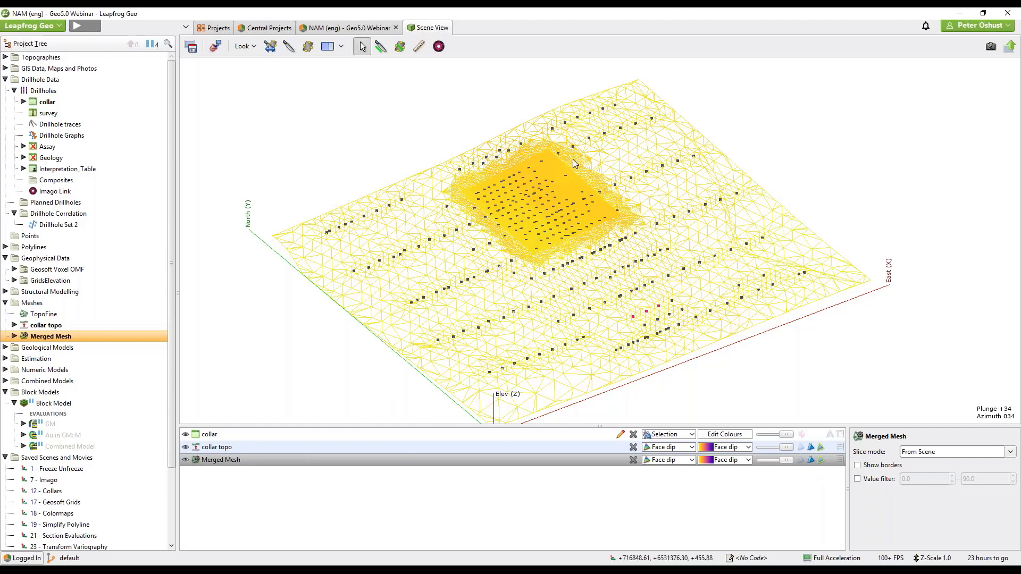
Zoom and orbit to inspect the mesh, then load the saved Geosoft Grids scene.
{"action": "scroll", "coordinate": [530, 179], "scroll_direction": "up", "scroll_amount": 2}
{"action": "scroll", "coordinate": [531, 179], "scroll_direction": "up", "scroll_amount": 2}
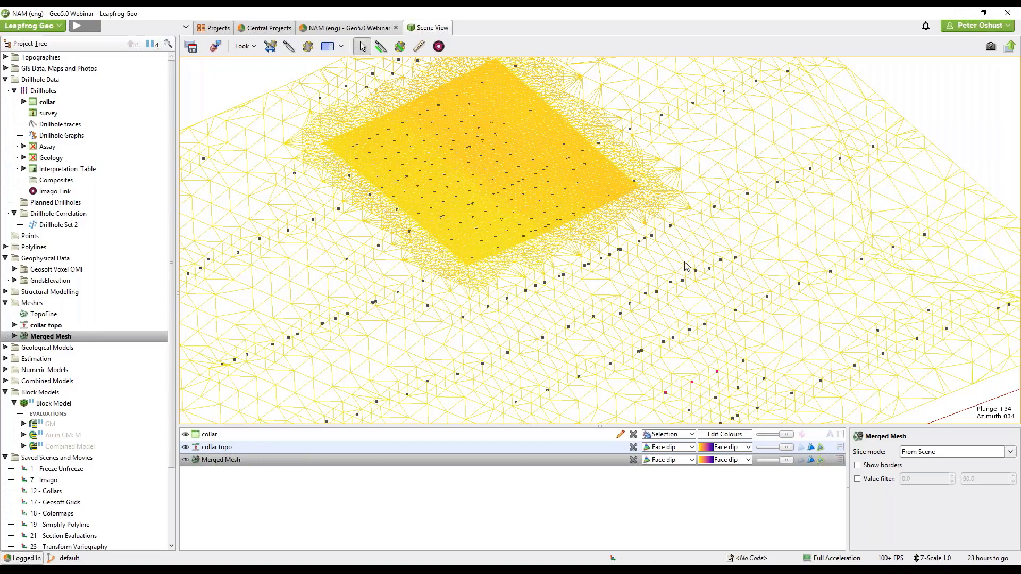
{"action": "left_click_drag", "start_coordinate": [682, 260], "coordinate": [643, 312]}
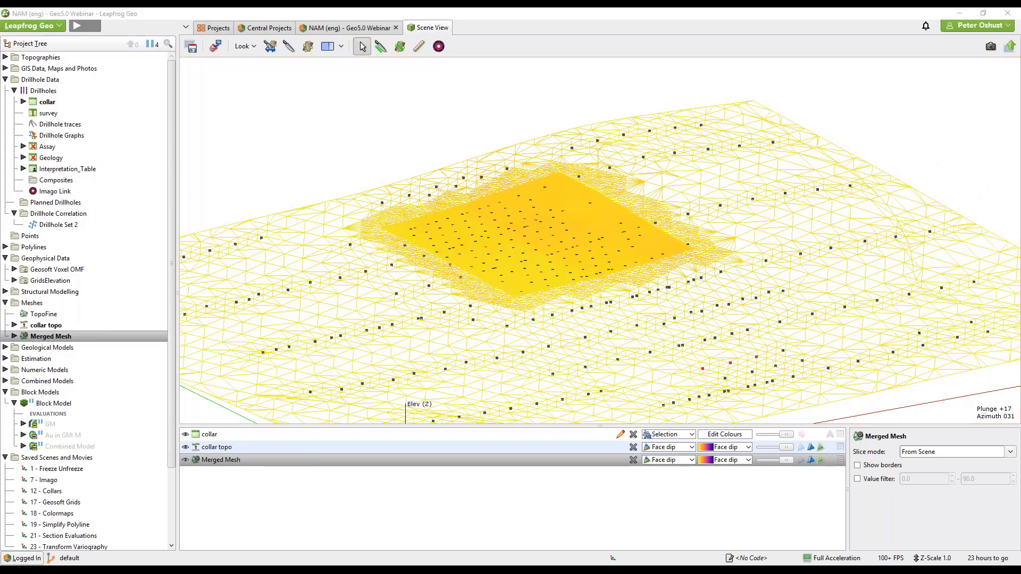
{"action": "left_click_drag", "start_coordinate": [66, 504], "coordinate": [355, 240]}
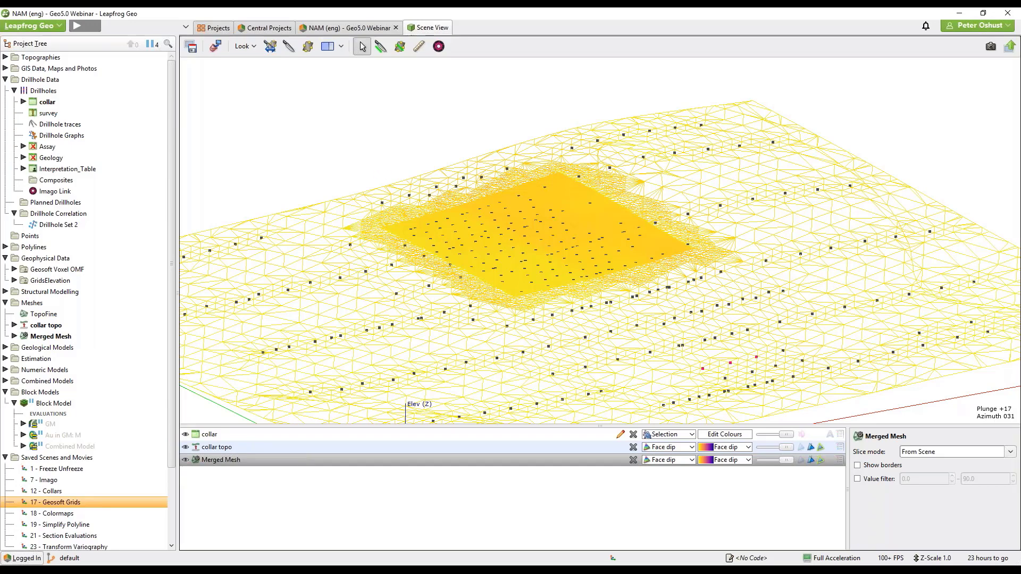
Rotate the view around the Au grid slices and bring the Webinar folder window forward.
{"action": "left_click_drag", "start_coordinate": [823, 303], "coordinate": [435, 303]}
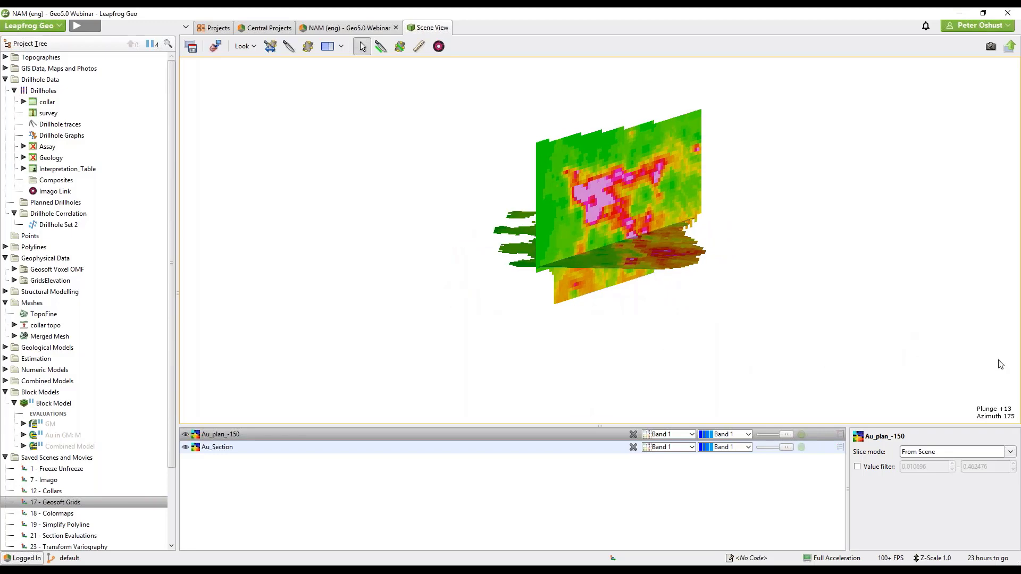
{"action": "left_click", "coordinate": [101, 563]}
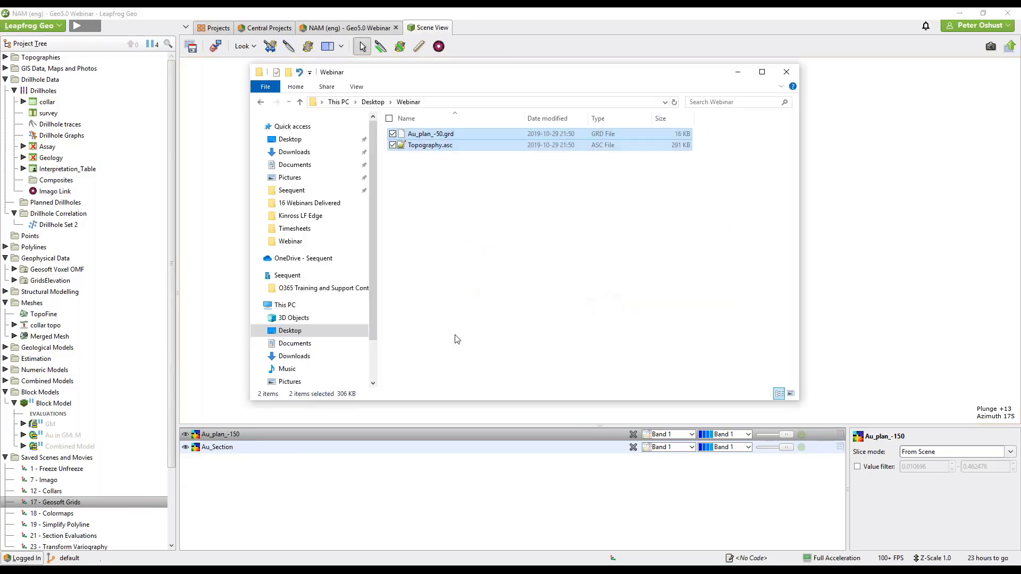
Import Au_plan_-50.grd and Topography.asc from the Webinar folder into Geophysical Data.
{"action": "left_click", "coordinate": [430, 145], "text": "ctrl"}
{"action": "left_click", "coordinate": [429, 146], "text": "ctrl"}
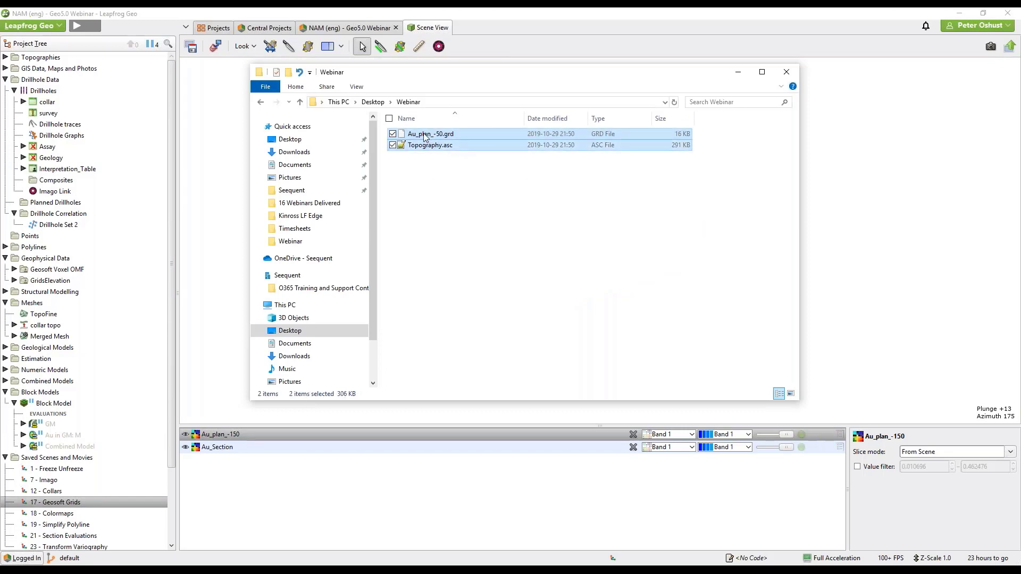
{"action": "left_click_drag", "start_coordinate": [426, 137], "coordinate": [48, 260]}
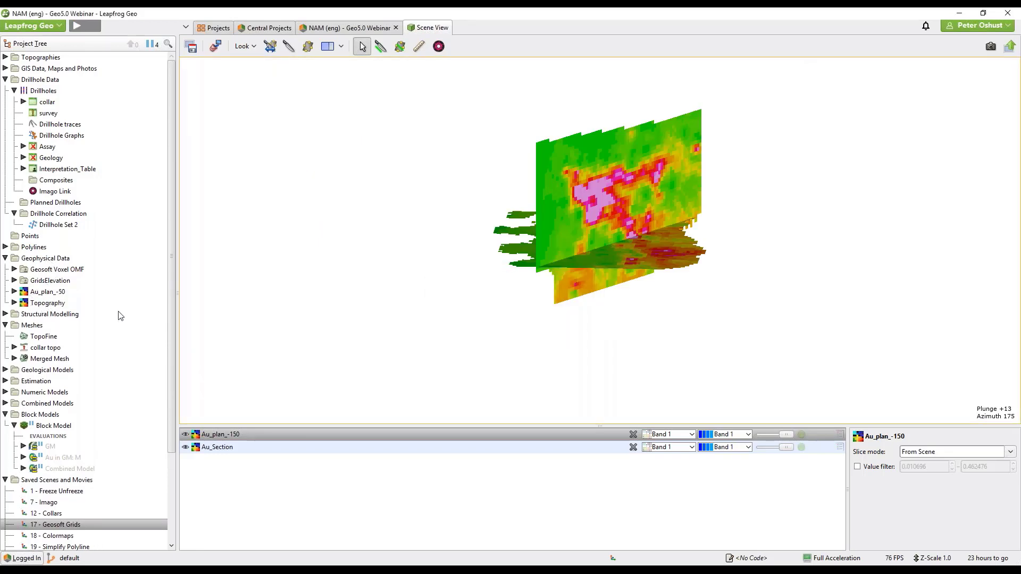
Zoom in and show the Band 1 colour legend for the Au_plan_-150 grid.
{"action": "scroll", "coordinate": [818, 243], "scroll_direction": "up", "scroll_amount": 2}
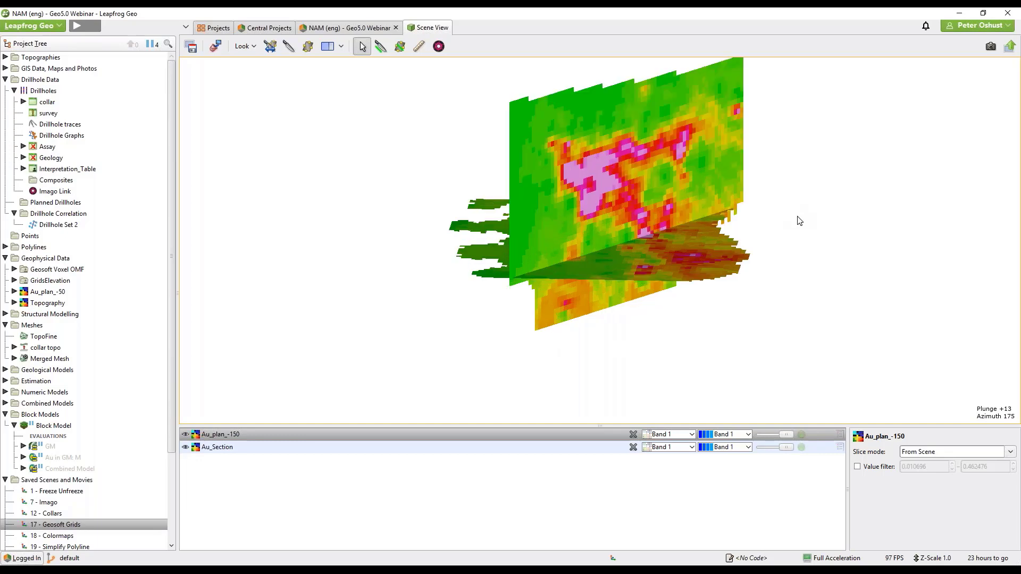
{"action": "left_click", "coordinate": [840, 434]}
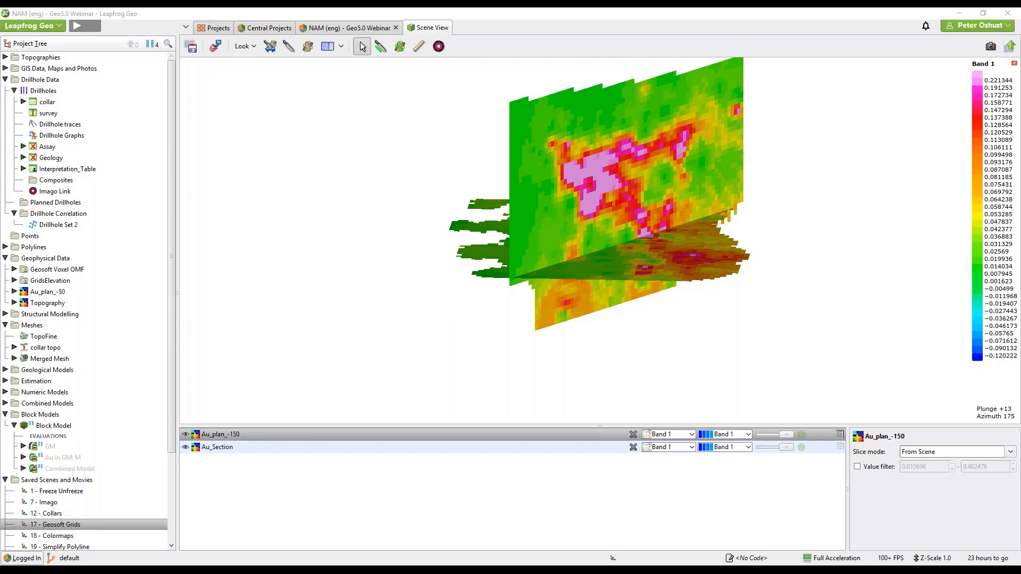
Load the 18 - Colormaps scene and start a New Colourmap for the Au values.
{"action": "double_click", "coordinate": [57, 536]}
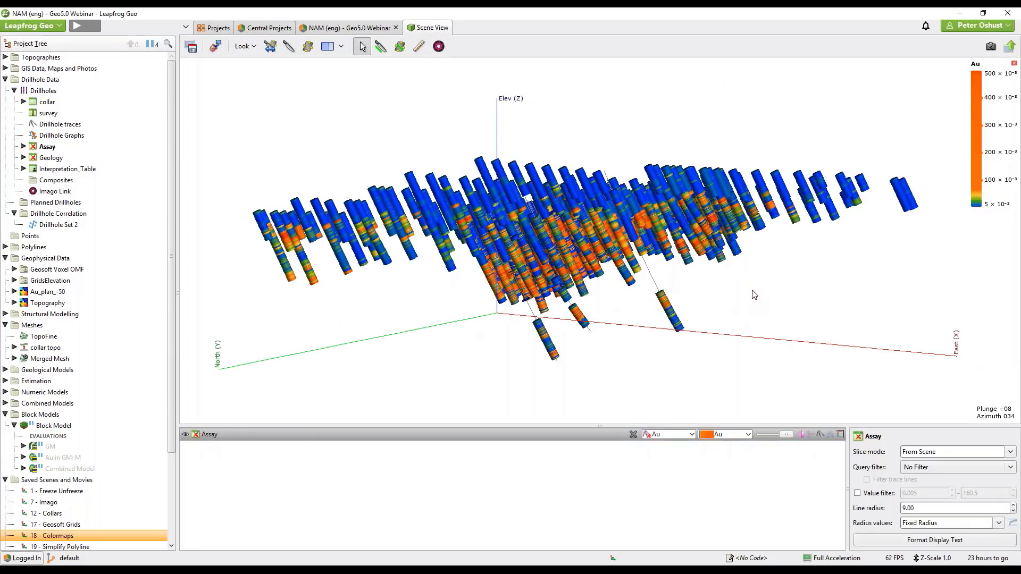
{"action": "left_click_drag", "start_coordinate": [755, 298], "coordinate": [777, 299]}
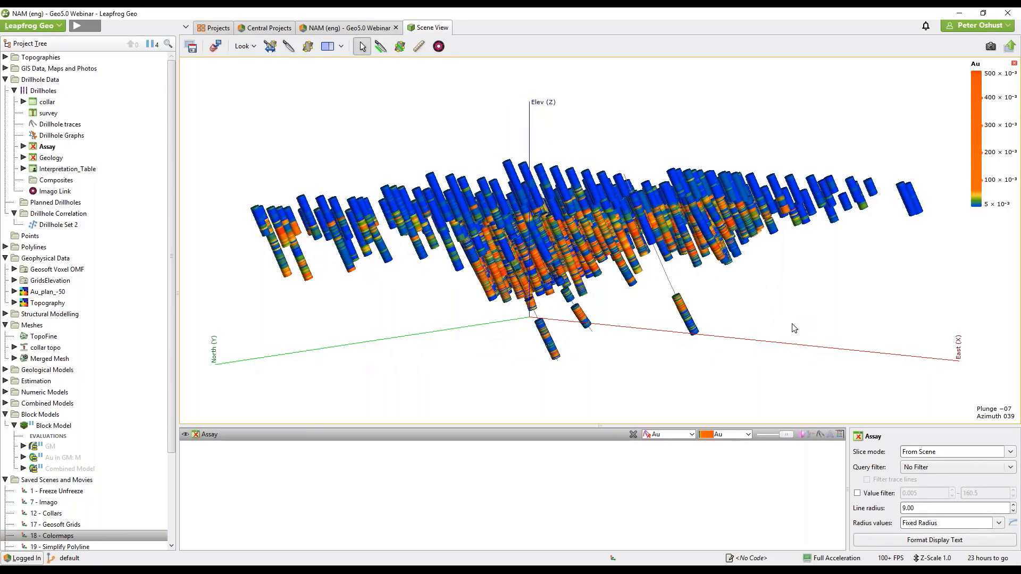
{"action": "left_click", "coordinate": [749, 435]}
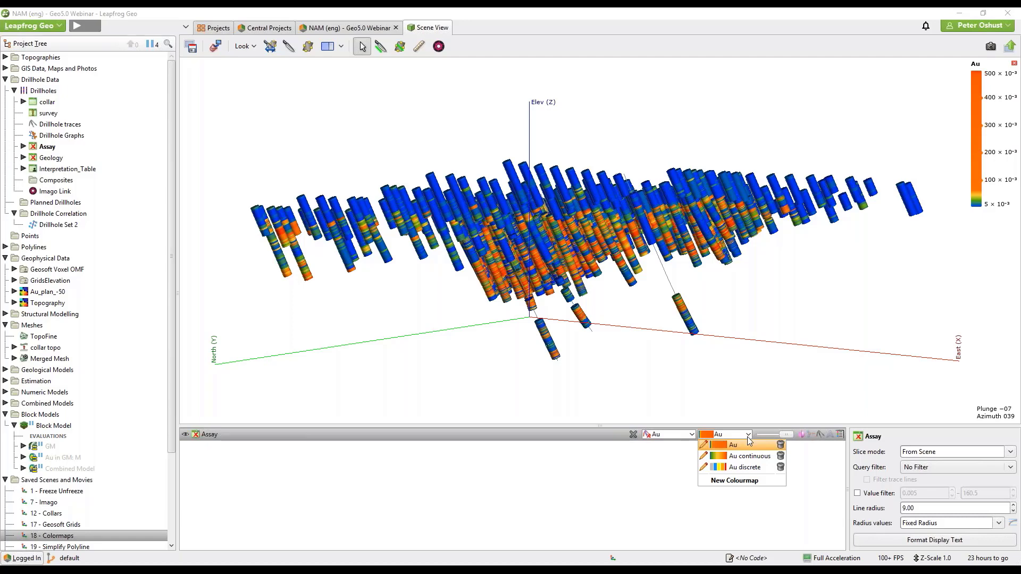
{"action": "left_click", "coordinate": [746, 481]}
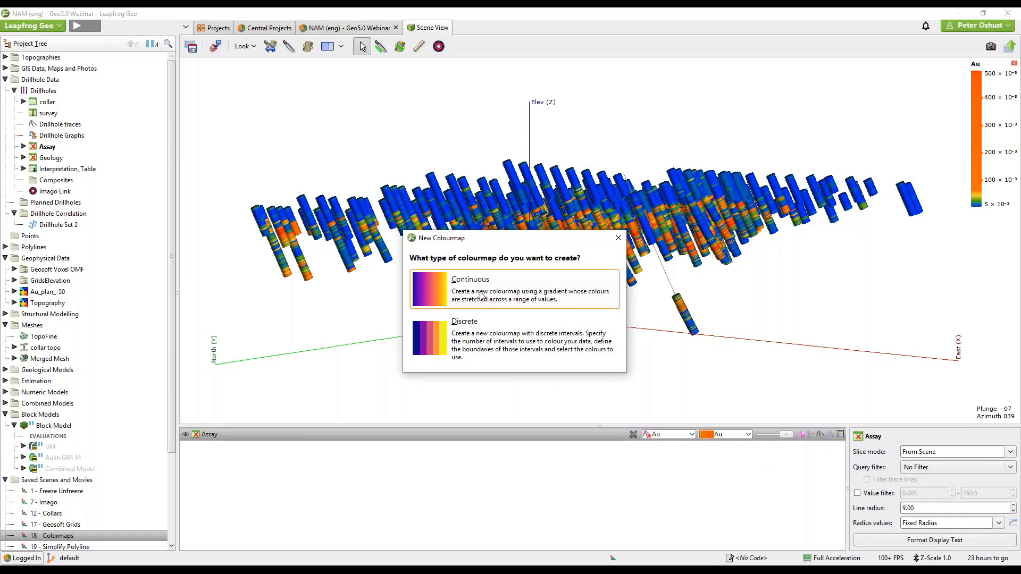
Make the colourmap a continuous gradient and enlarge the editor, trying a log-scale histogram before reverting to linear.
{"action": "left_click", "coordinate": [481, 297]}
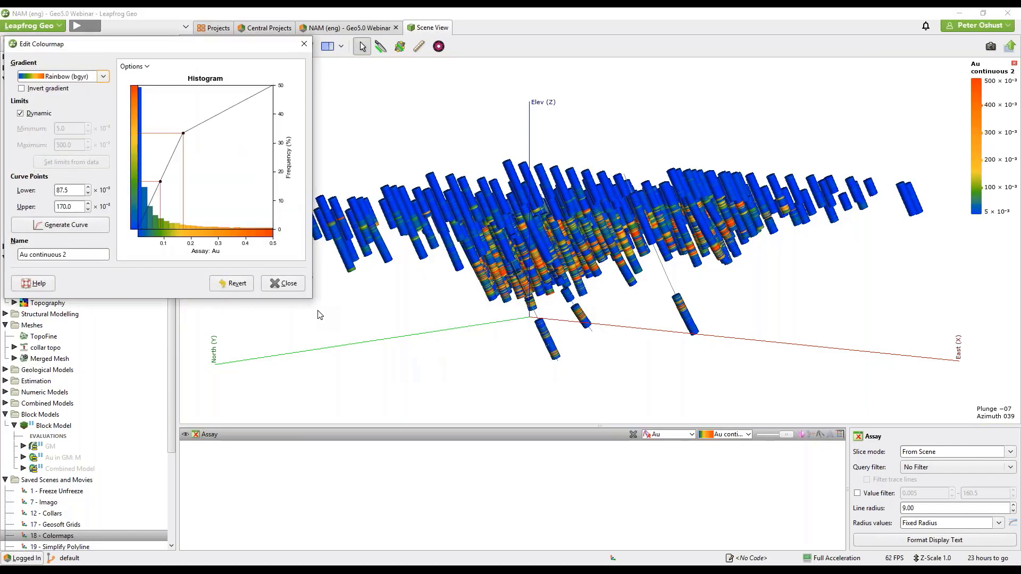
{"action": "left_click_drag", "start_coordinate": [311, 300], "coordinate": [496, 424]}
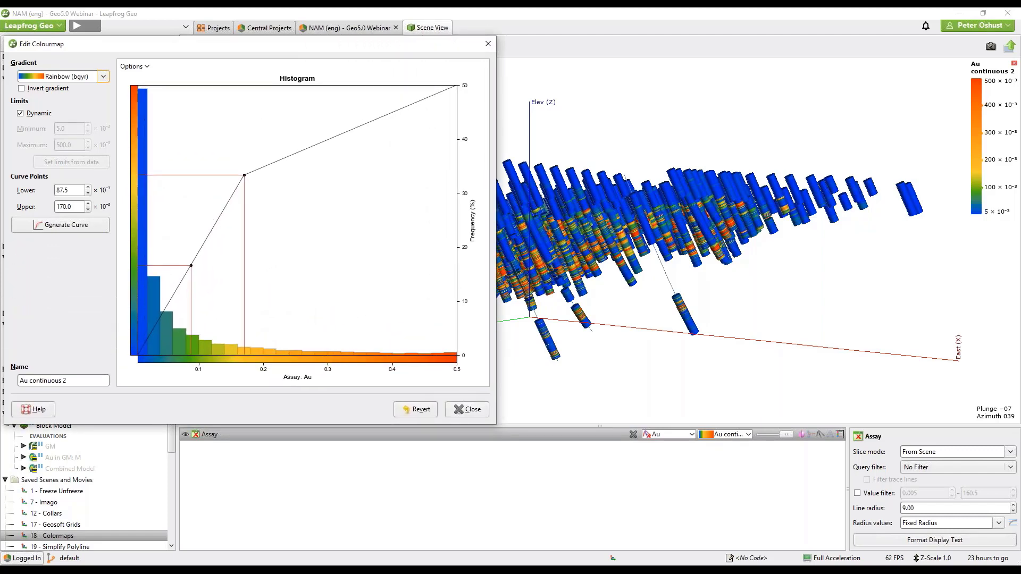
{"action": "left_click", "coordinate": [144, 69]}
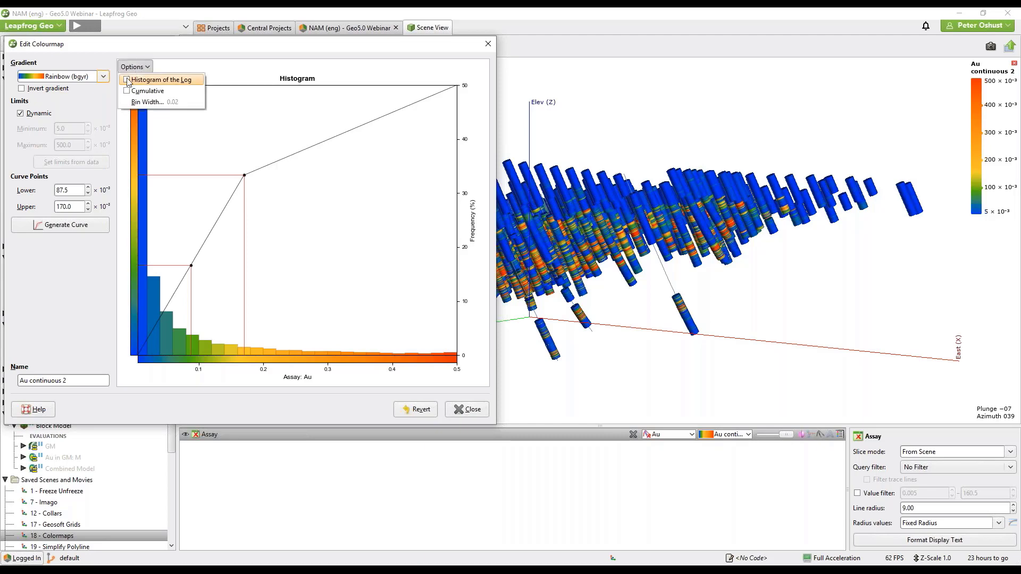
{"action": "left_click", "coordinate": [128, 80]}
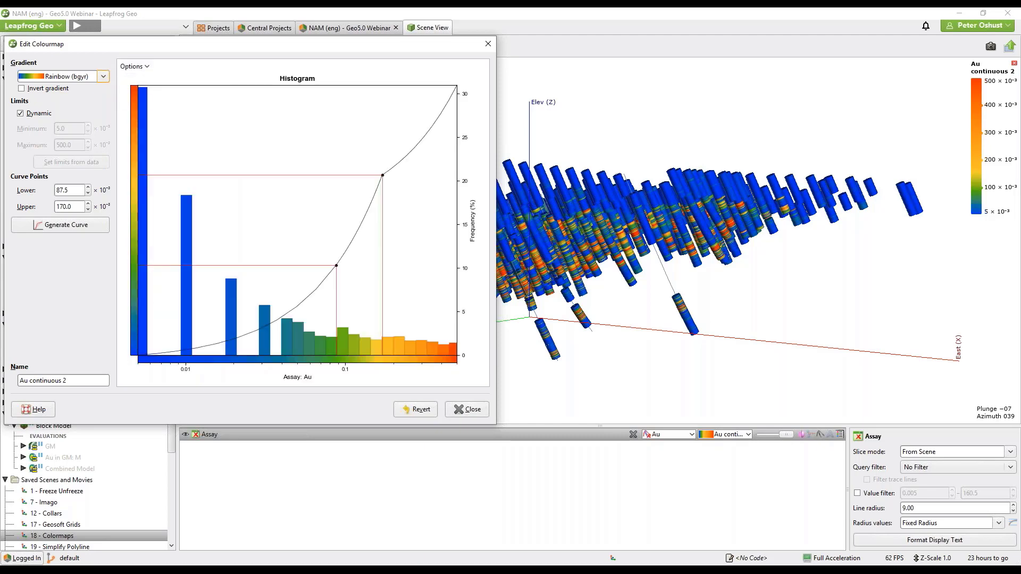
{"action": "left_click", "coordinate": [136, 67]}
{"action": "key", "text": "Escape"}
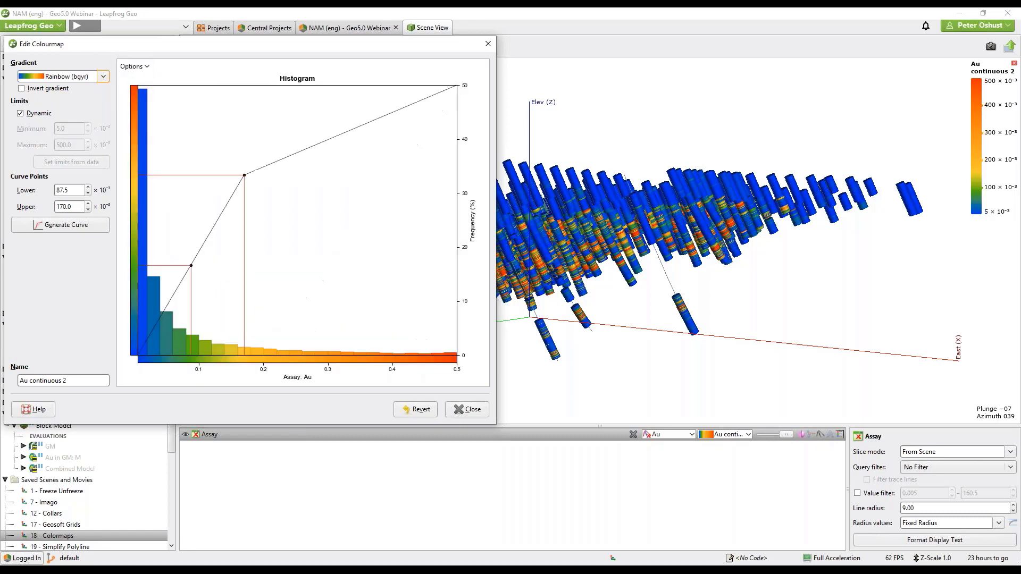
{"action": "left_click", "coordinate": [135, 66]}
Set a manual histogram bin width of 0.02 and regenerate the colour curve points.
{"action": "left_click", "coordinate": [151, 103]}
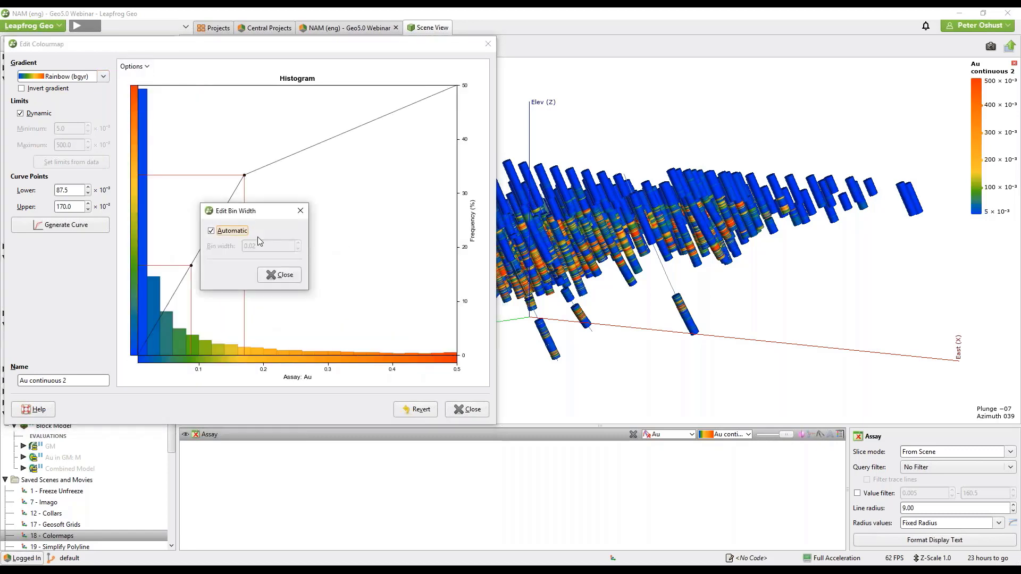
{"action": "left_click", "coordinate": [211, 231]}
{"action": "double_click", "coordinate": [267, 246]}
{"action": "type", "text": "0.02"}
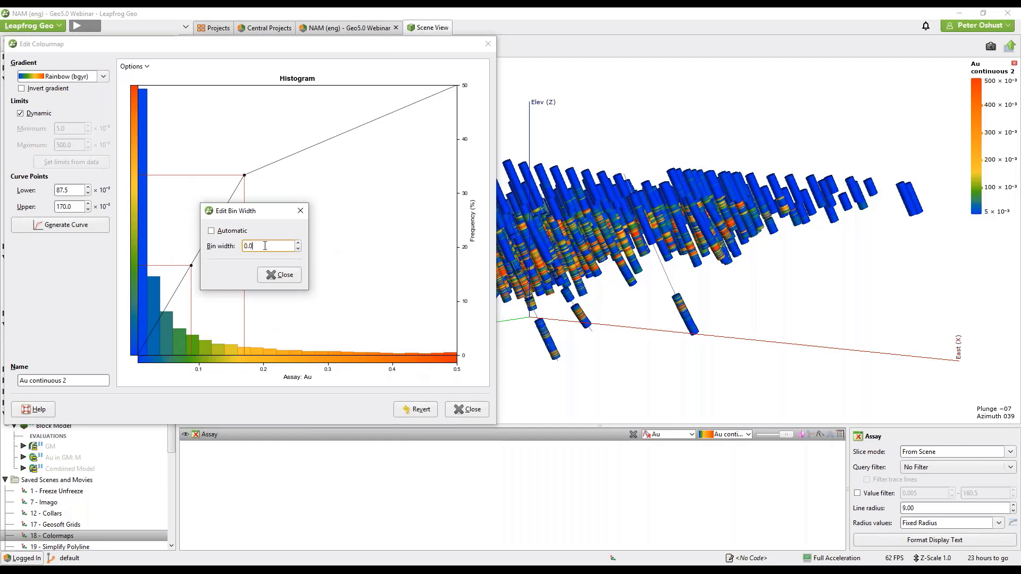
{"action": "left_click", "coordinate": [282, 274]}
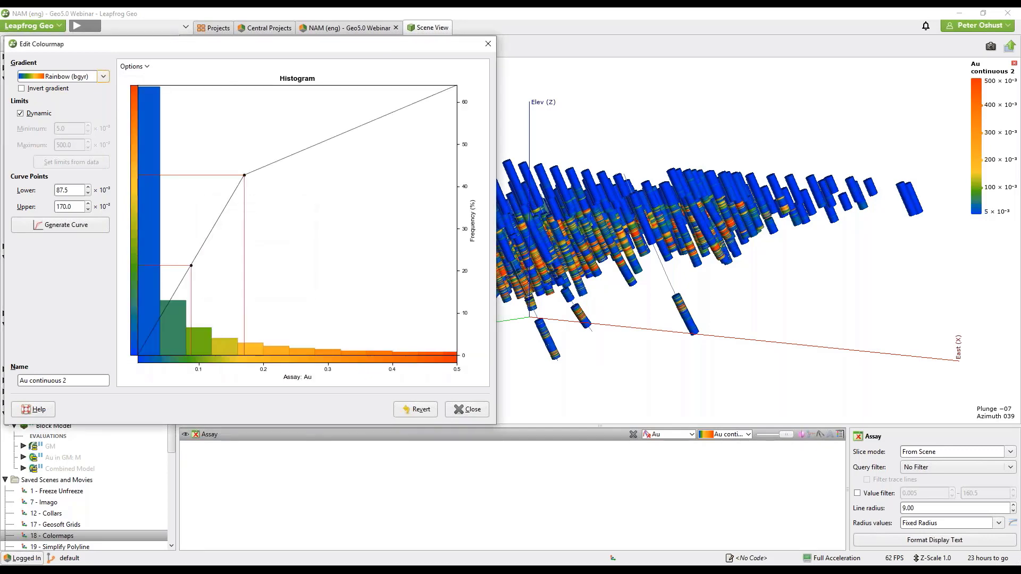
{"action": "left_click", "coordinate": [80, 237]}
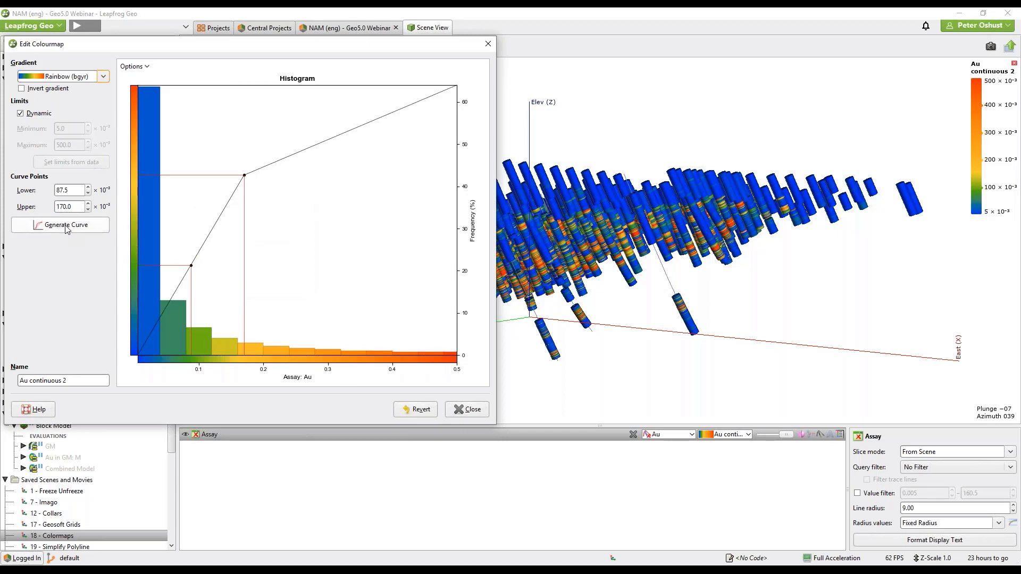
Apply a five-line Progressive Double curve to Au continuous 2 and close the colourmap editor.
{"action": "left_click", "coordinate": [67, 229]}
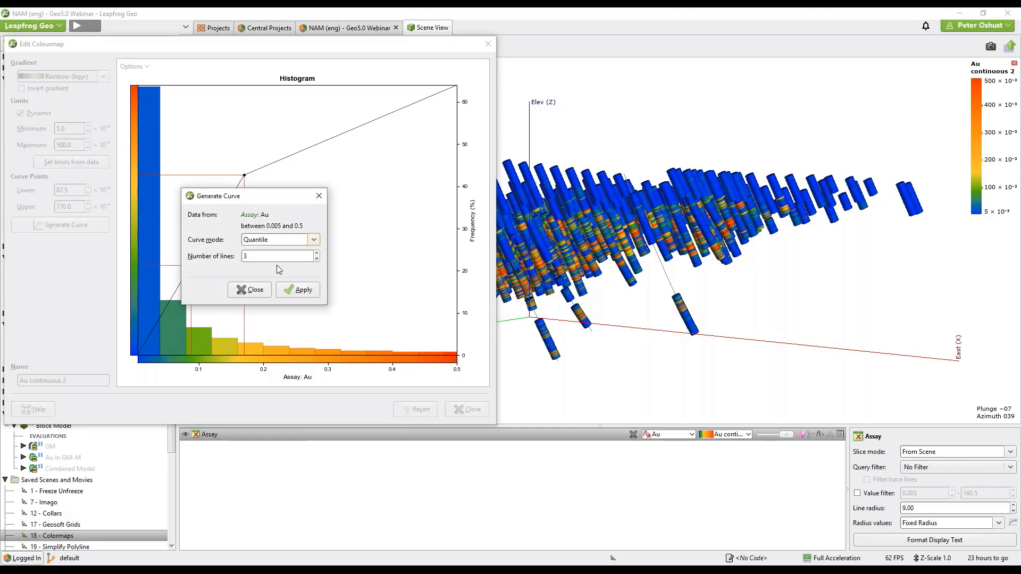
{"action": "left_click", "coordinate": [313, 240]}
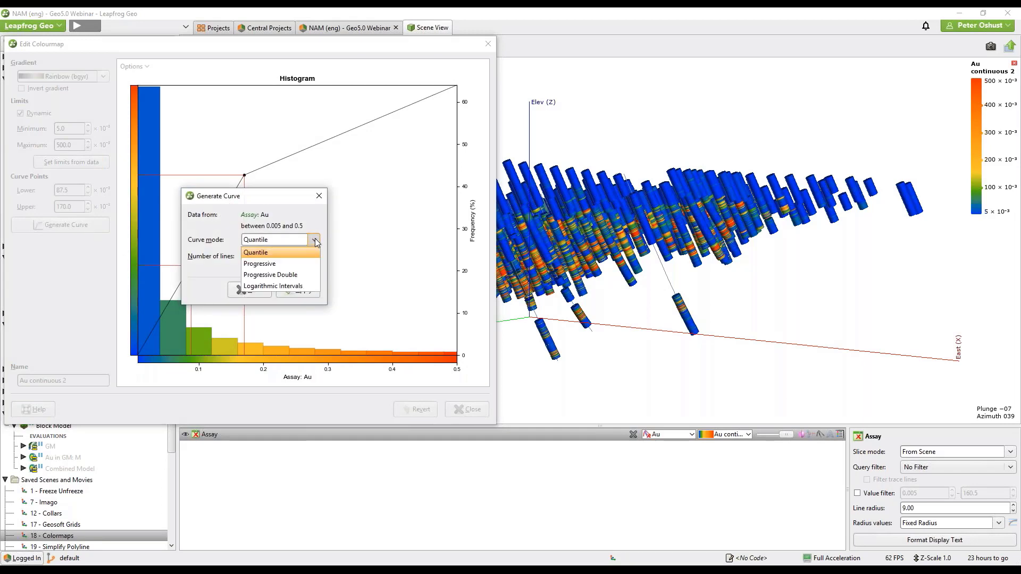
{"action": "left_click", "coordinate": [294, 275]}
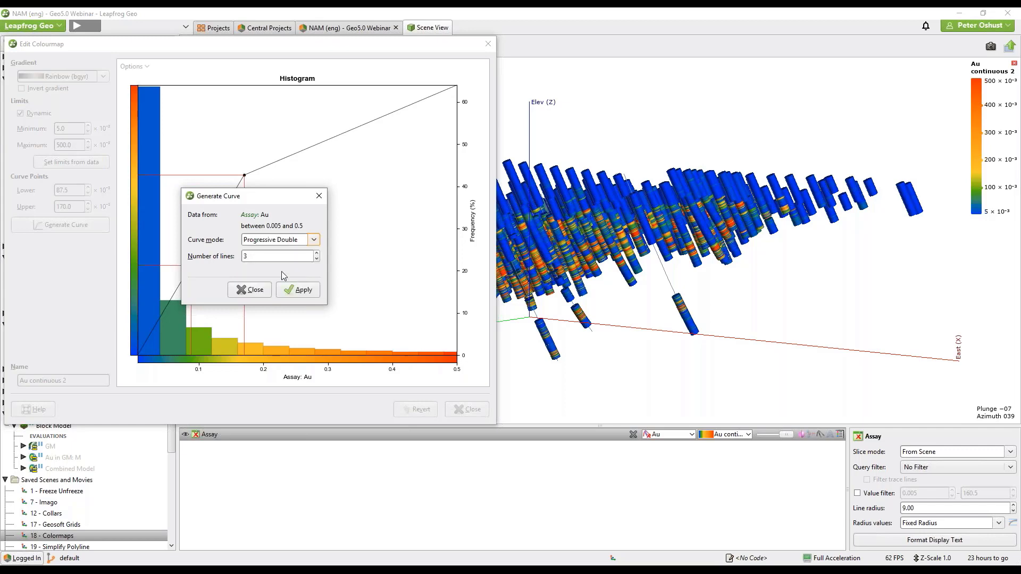
{"action": "left_click", "coordinate": [317, 253]}
{"action": "left_click", "coordinate": [316, 254]}
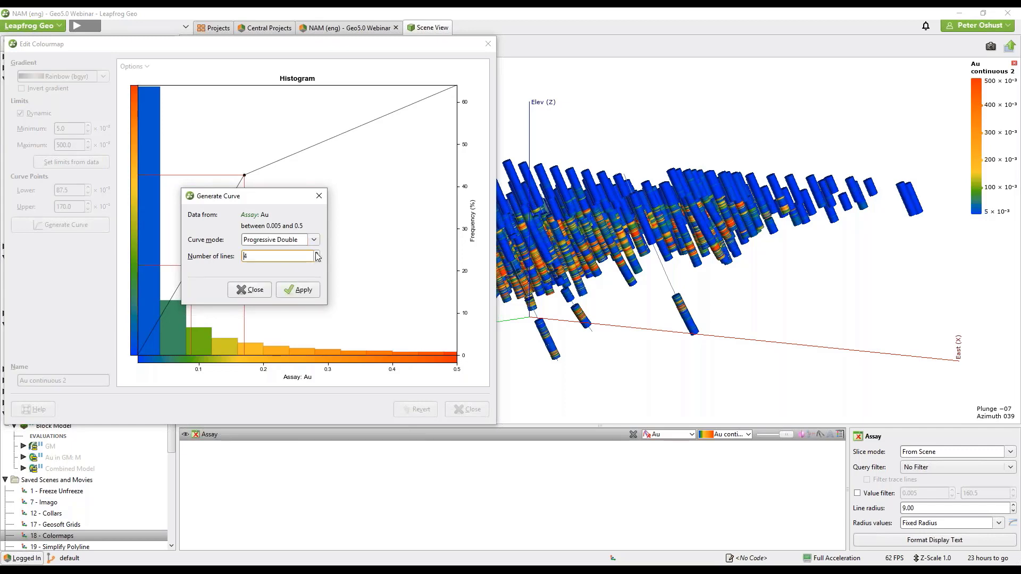
{"action": "left_click", "coordinate": [302, 291]}
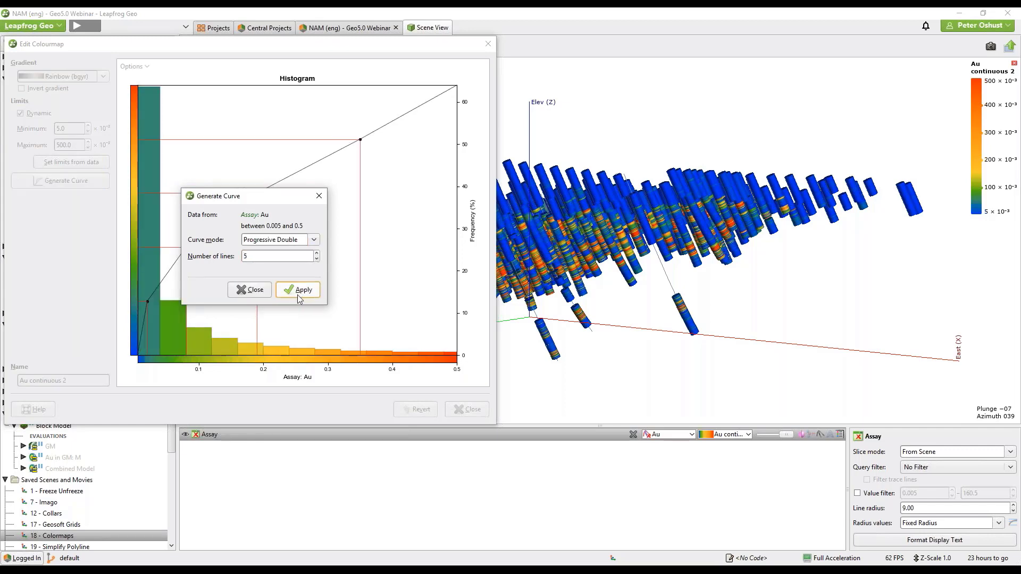
{"action": "left_click", "coordinate": [251, 290]}
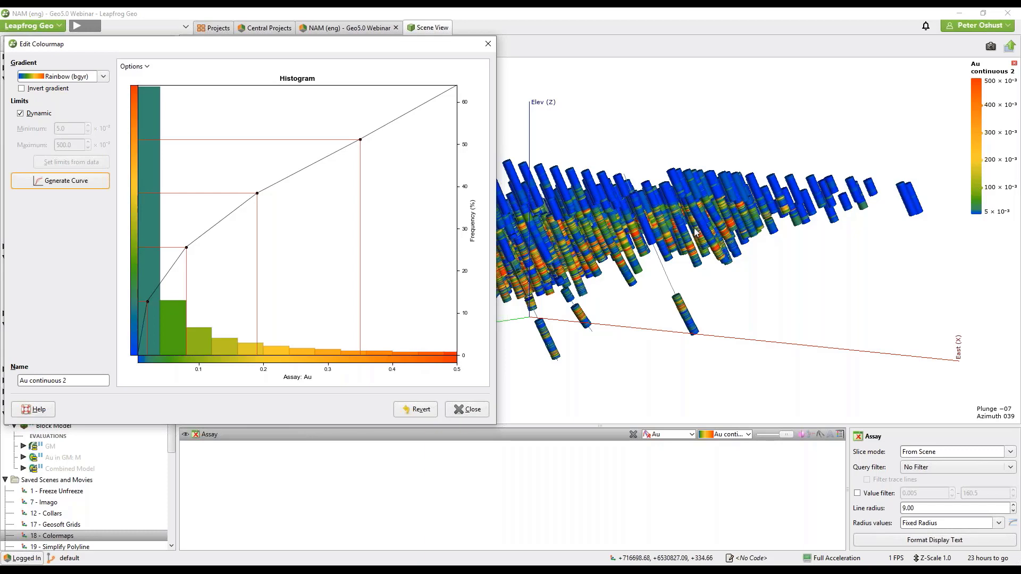
{"action": "left_click", "coordinate": [471, 410]}
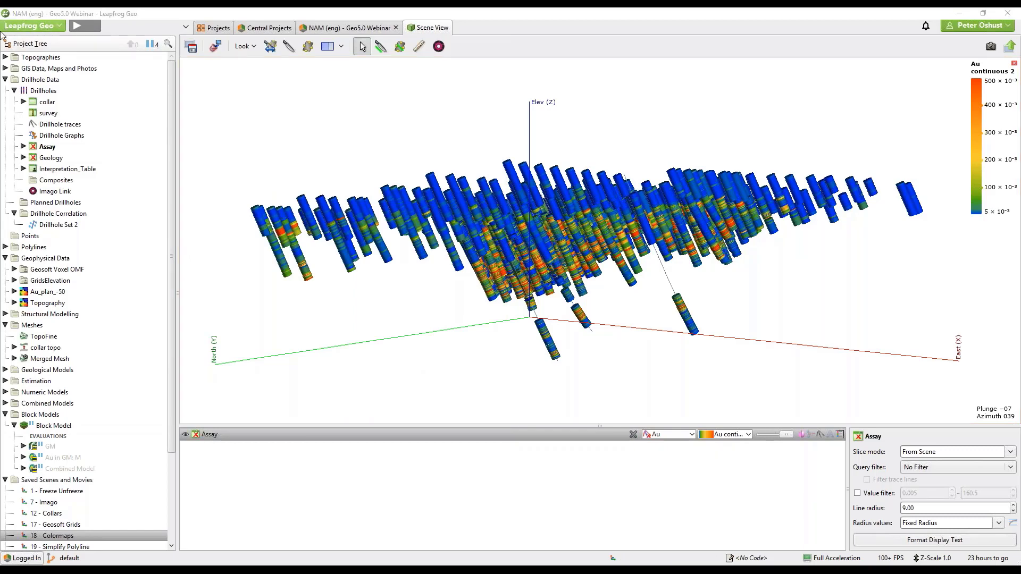
Load the 19 - Simplify Polyline scene and select the SimplifyPolyline line for editing.
{"action": "left_click", "coordinate": [62, 550]}
{"action": "left_click_drag", "start_coordinate": [63, 550], "coordinate": [326, 340]}
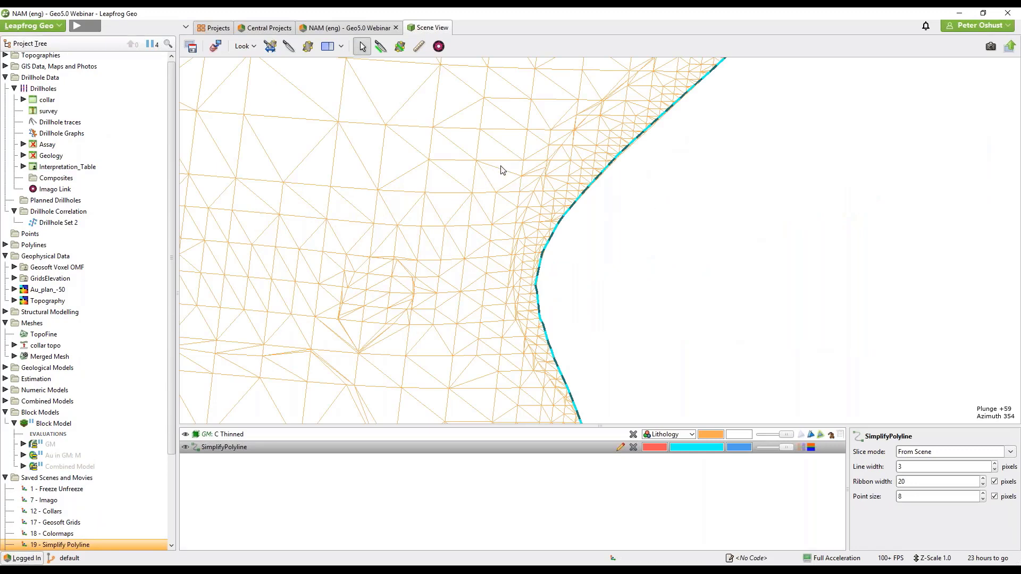
{"action": "left_click", "coordinate": [620, 447]}
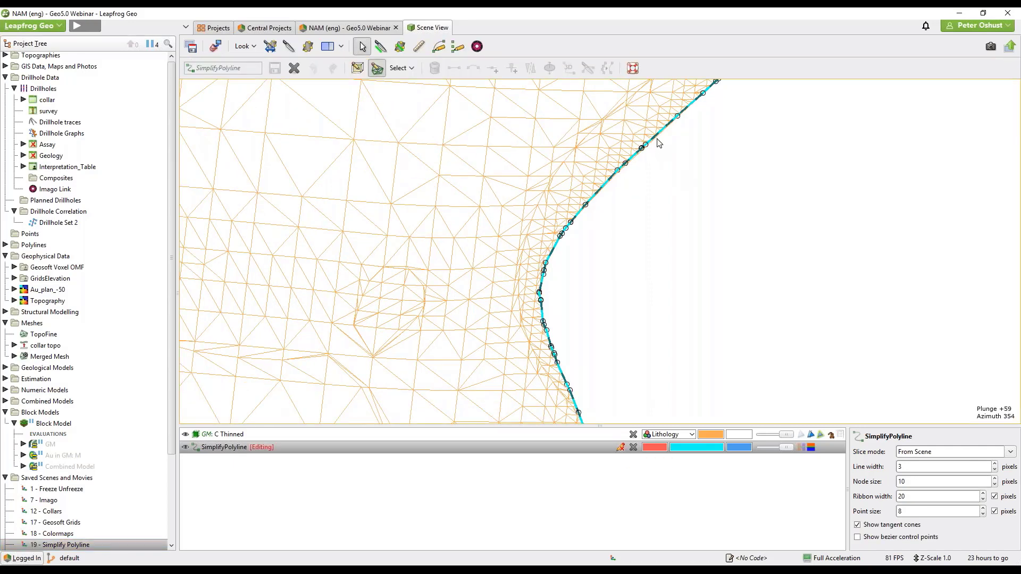
{"action": "left_click", "coordinate": [657, 137]}
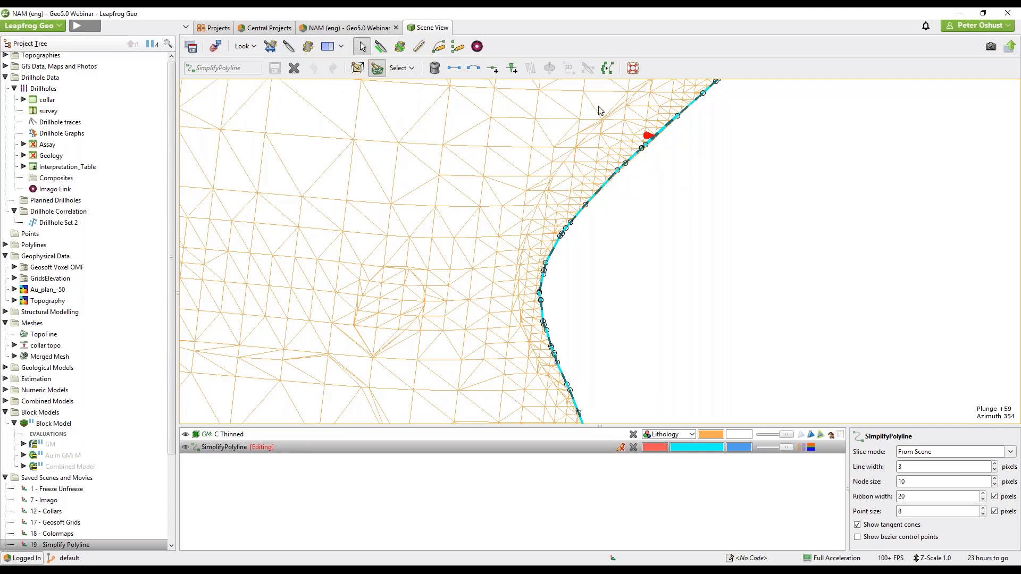
Simplify the polyline three times, then cancel and discard the changes.
{"action": "left_click", "coordinate": [607, 68]}
{"action": "left_click", "coordinate": [607, 68]}
{"action": "left_click", "coordinate": [607, 68]}
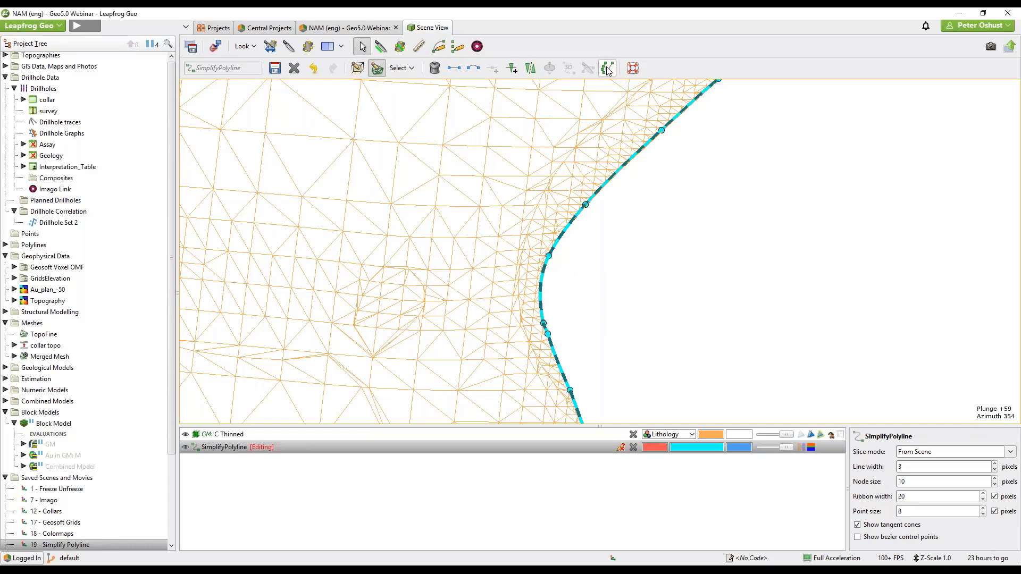
{"action": "left_click", "coordinate": [294, 69]}
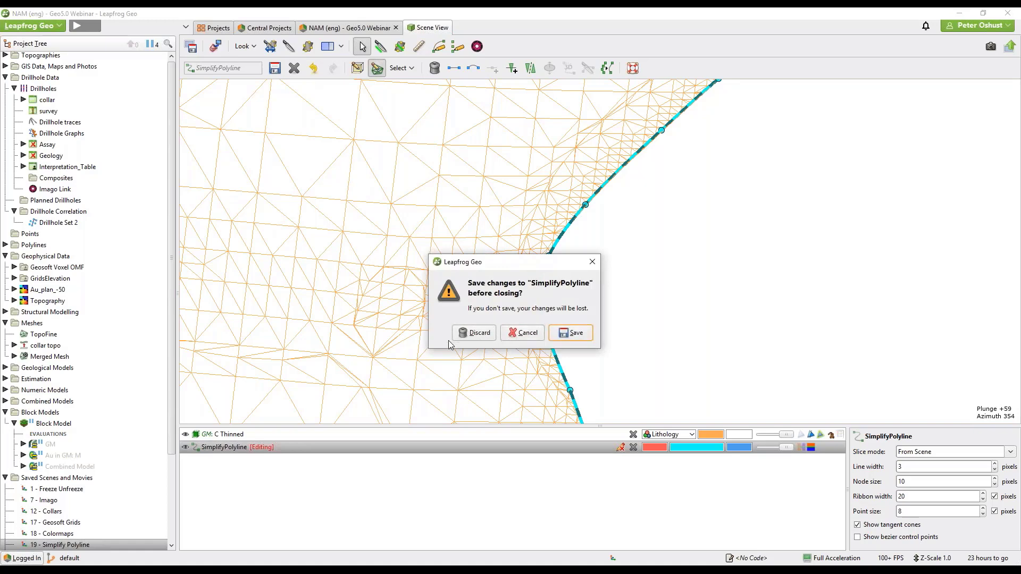
{"action": "left_click", "coordinate": [477, 333]}
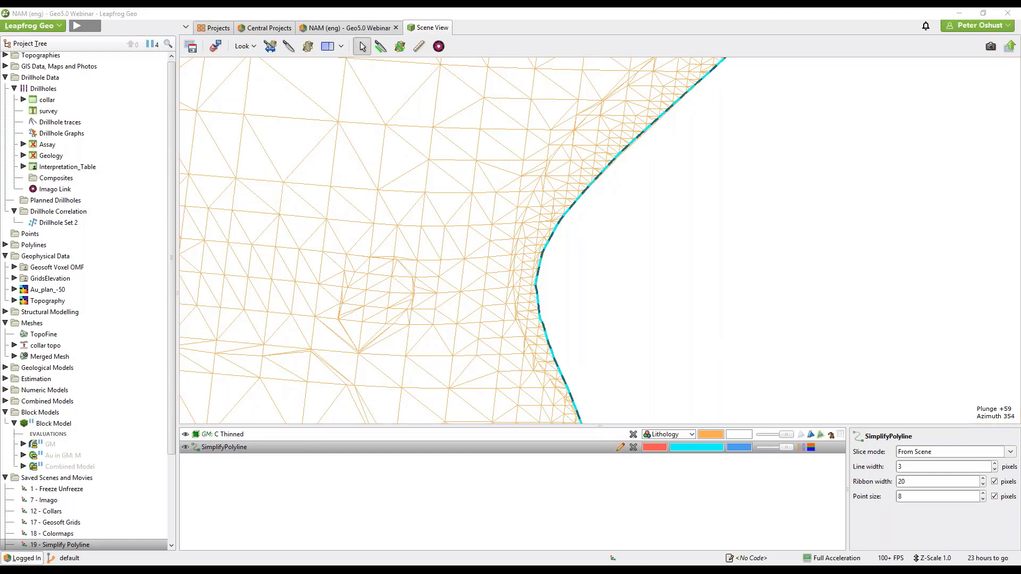
Load the Section Evaluations scene and open export for the 6531050.0 North section.
{"action": "scroll", "coordinate": [171, 447], "scroll_direction": "down", "scroll_amount": 3}
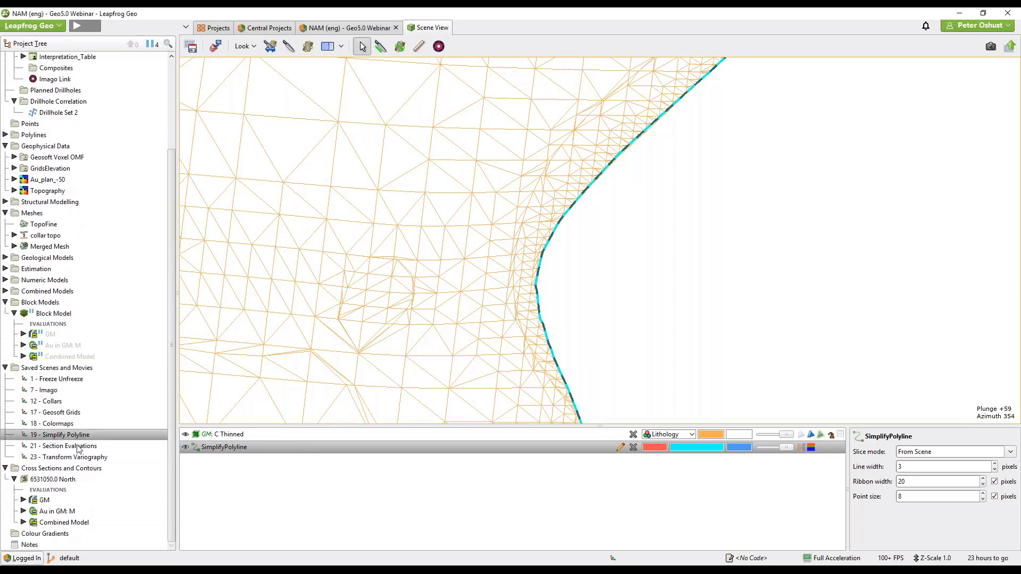
{"action": "left_click", "coordinate": [72, 447]}
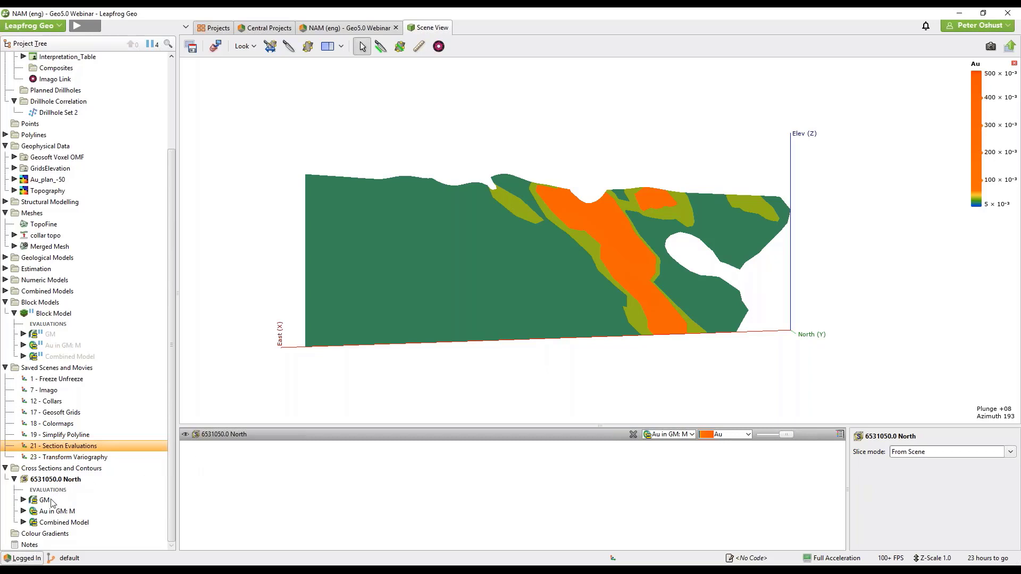
{"action": "left_click", "coordinate": [60, 482]}
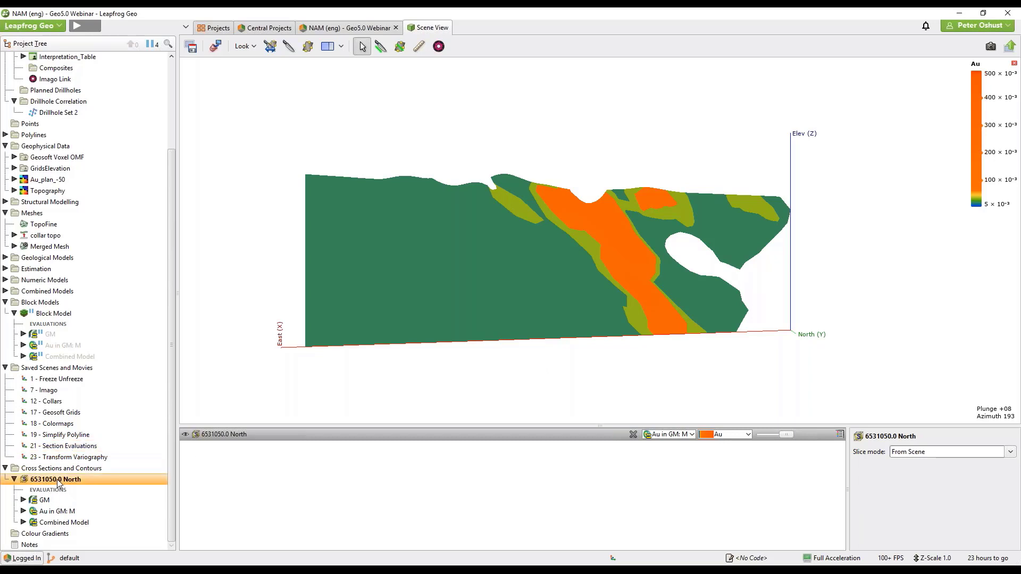
{"action": "right_click", "coordinate": [60, 480]}
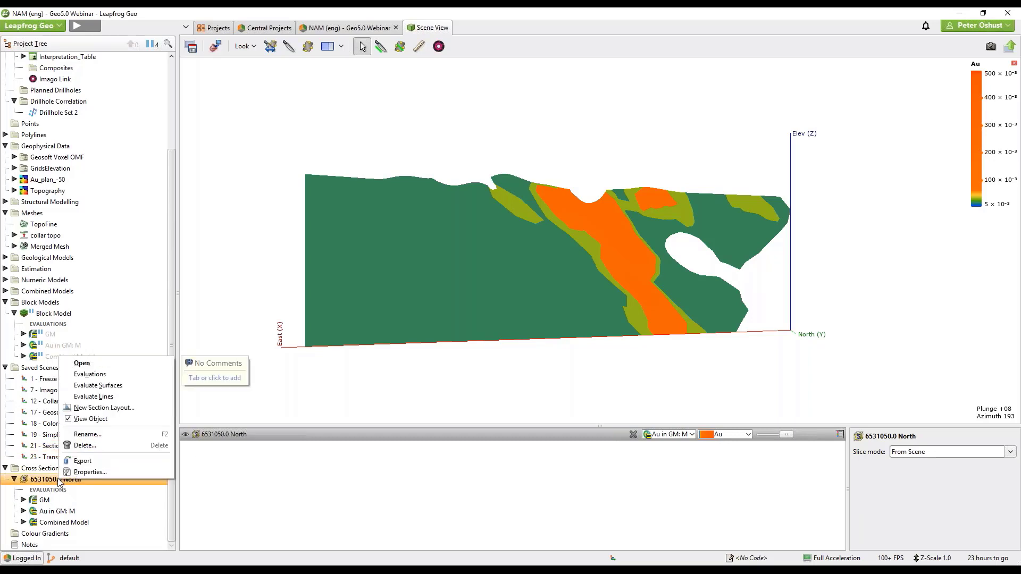
{"action": "left_click", "coordinate": [93, 467]}
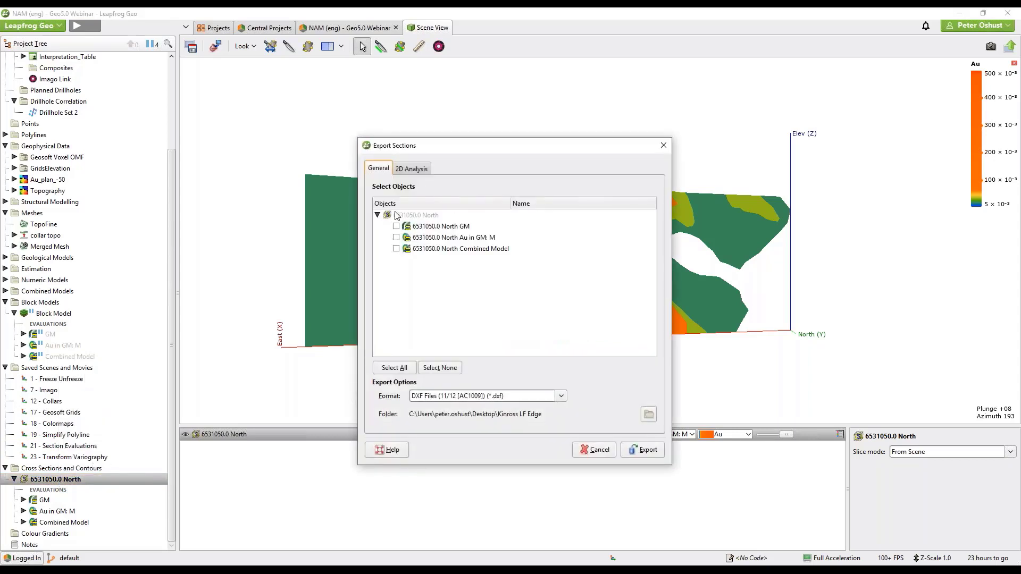
Include the GM, Au in GM: M and Combined Model evaluations, exporting as AutoCAD DWG.
{"action": "left_click", "coordinate": [396, 227]}
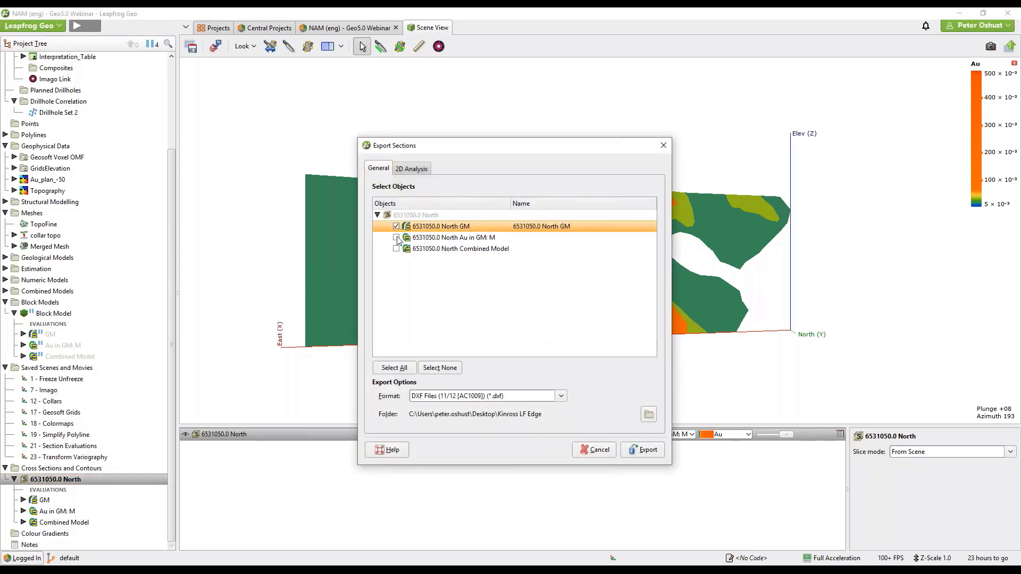
{"action": "left_click", "coordinate": [396, 238]}
{"action": "left_click", "coordinate": [397, 249]}
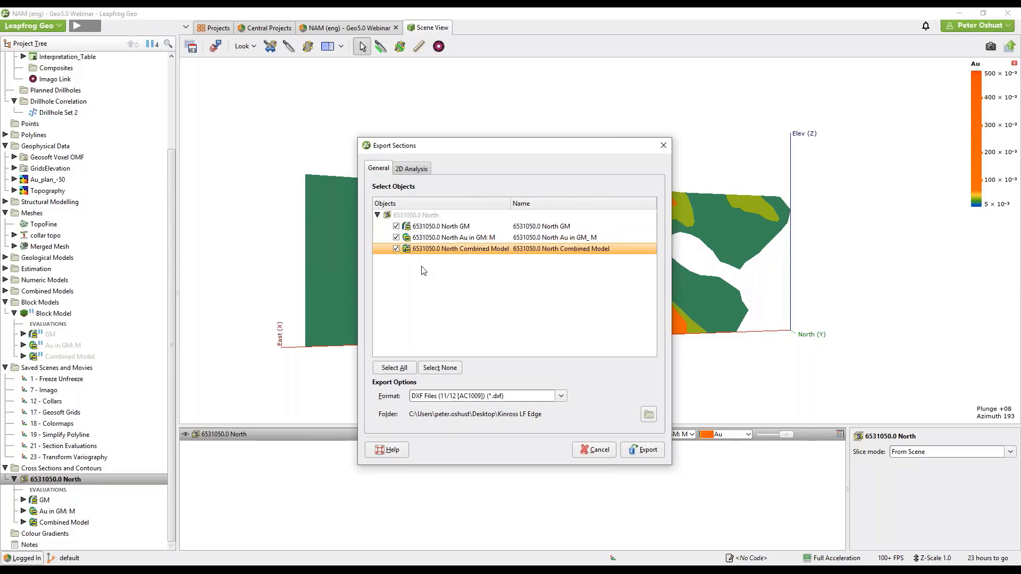
{"action": "left_click", "coordinate": [533, 397]}
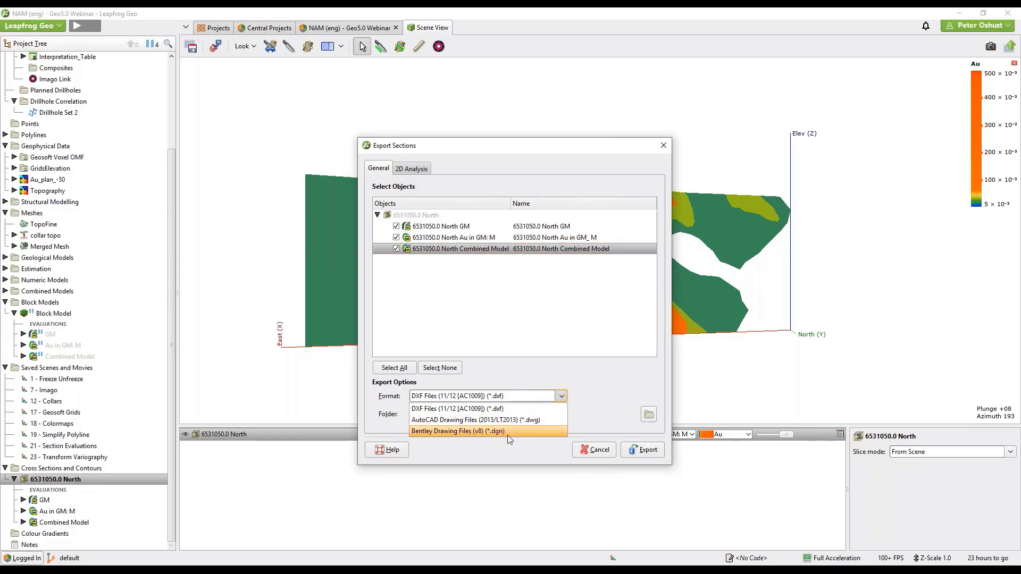
{"action": "left_click", "coordinate": [524, 419]}
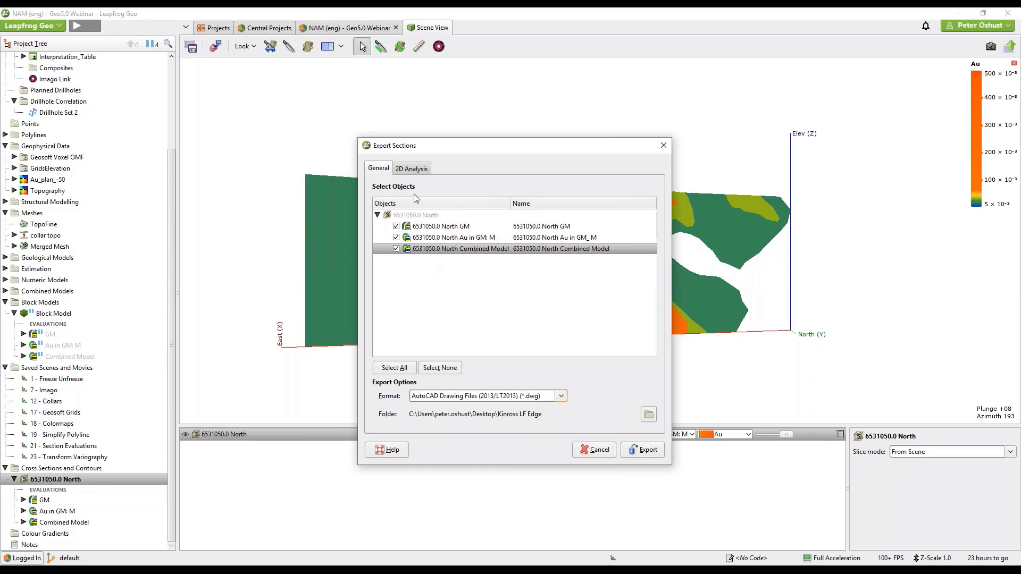
Tick Flatten to 2D and Simplify in 2D Analysis, then cancel the export.
{"action": "left_click", "coordinate": [414, 169]}
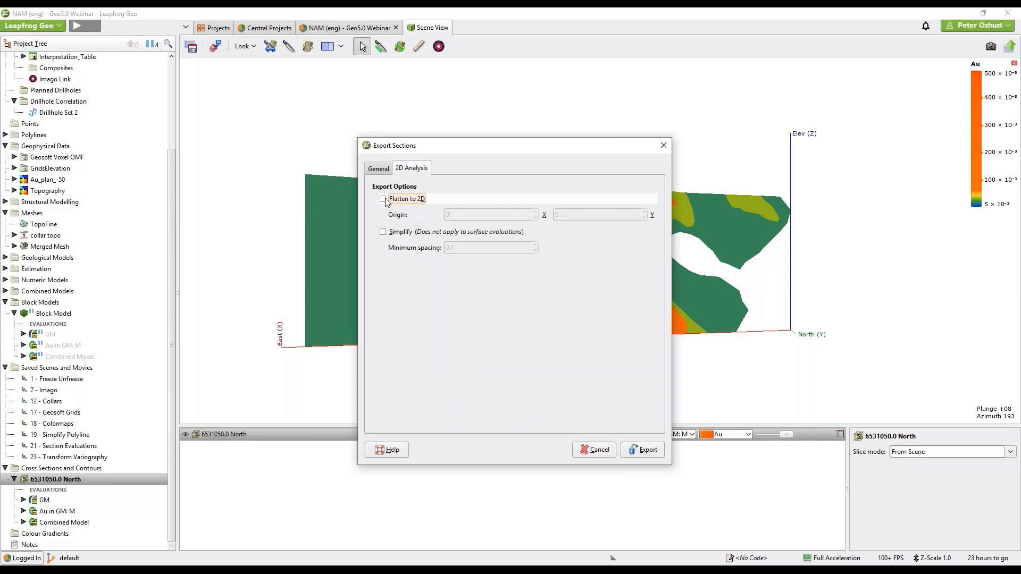
{"action": "left_click", "coordinate": [384, 199]}
{"action": "left_click", "coordinate": [399, 231]}
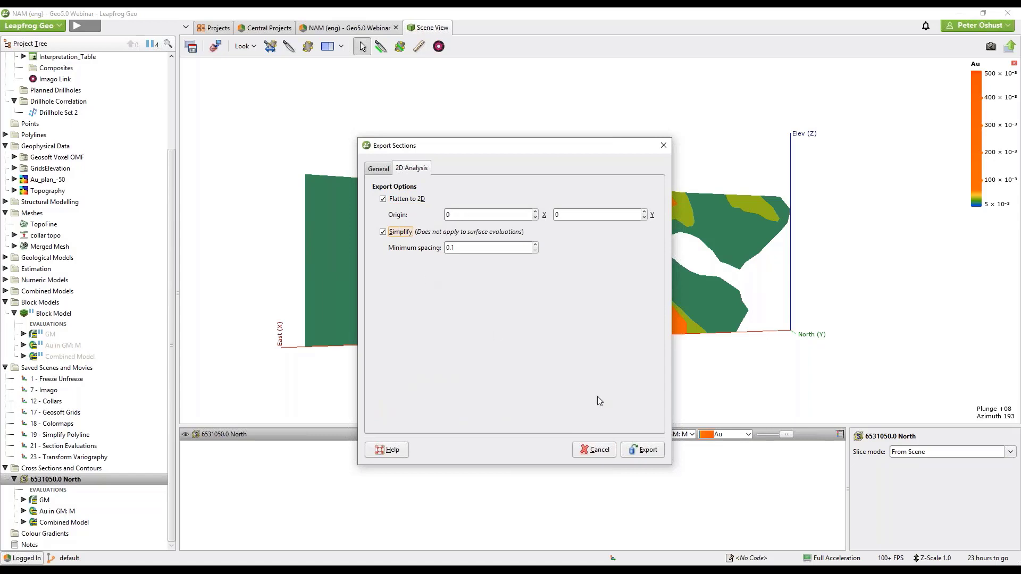
{"action": "left_click", "coordinate": [596, 450]}
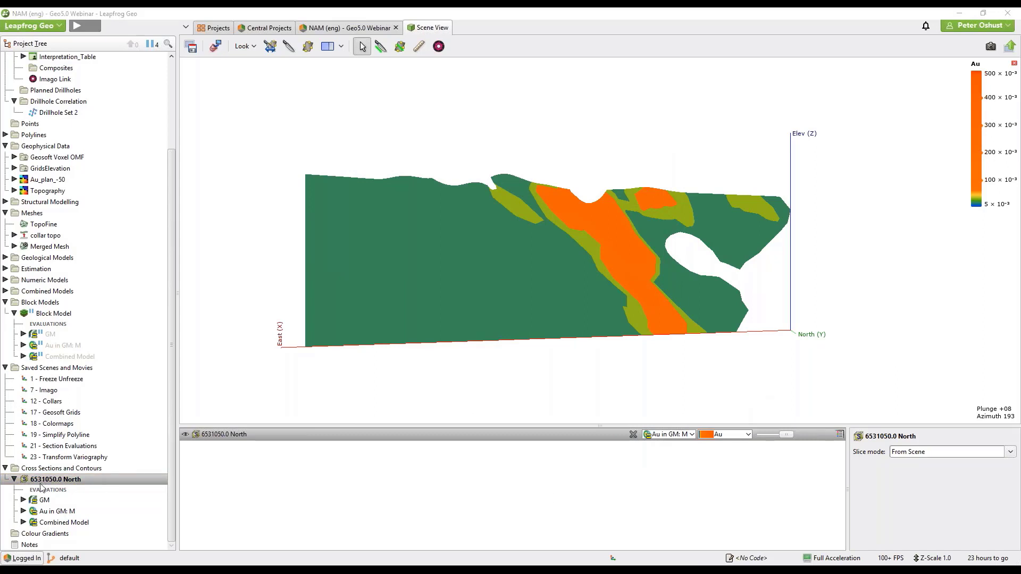
Load the 23 - Transform Variography scene, rotate it, and list the Assay table's Sample, As and Au columns.
{"action": "double_click", "coordinate": [67, 458]}
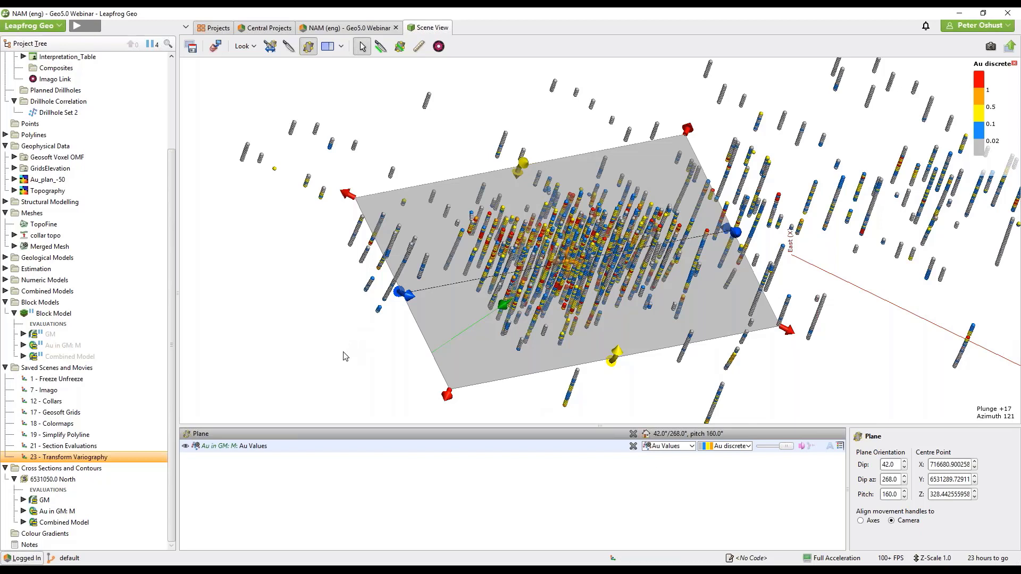
{"action": "left_click_drag", "start_coordinate": [346, 351], "coordinate": [529, 288]}
{"action": "left_click_drag", "start_coordinate": [173, 149], "coordinate": [175, 68]}
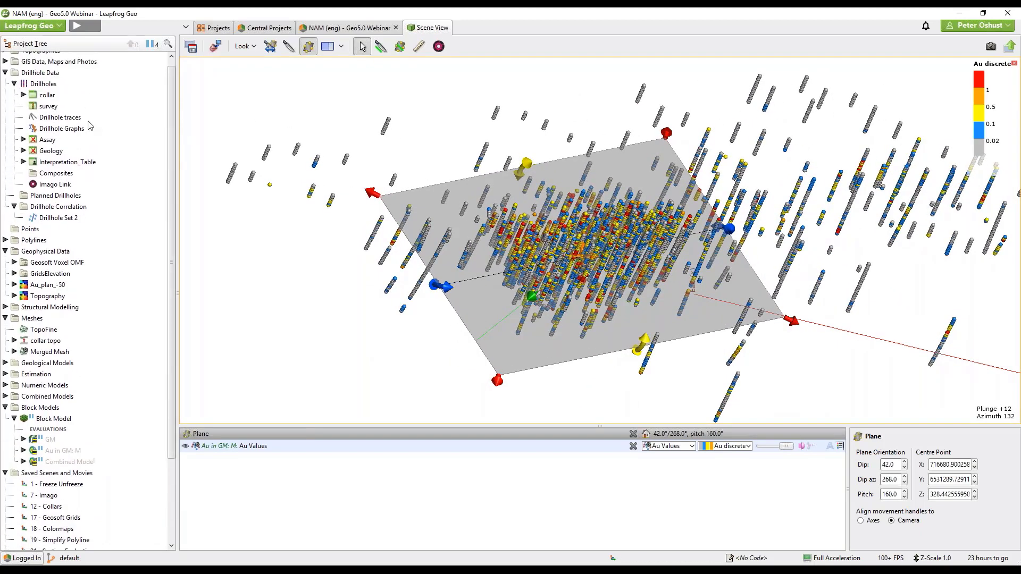
{"action": "left_click", "coordinate": [23, 140]}
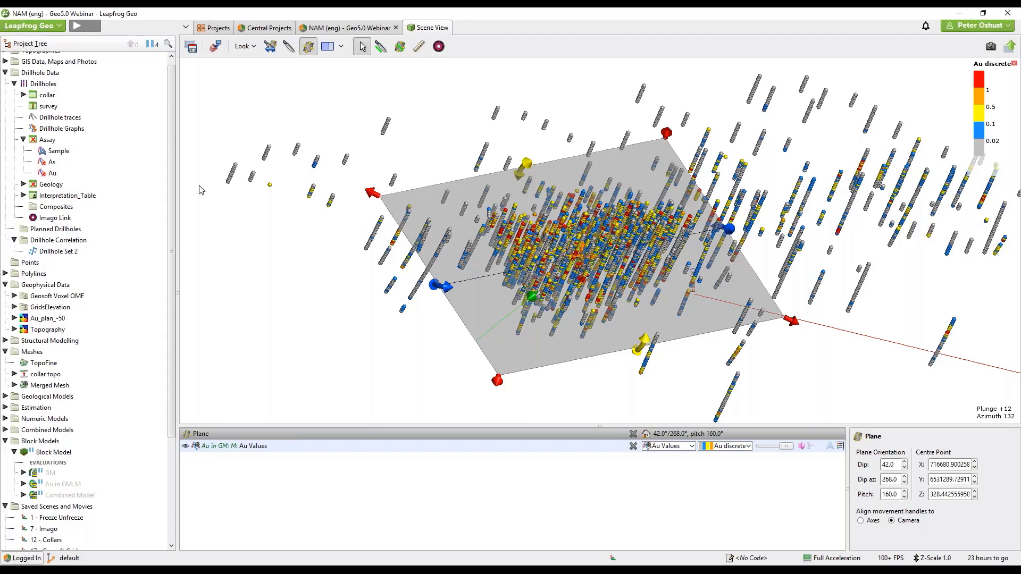
{"action": "left_click_drag", "start_coordinate": [169, 407], "coordinate": [167, 467]}
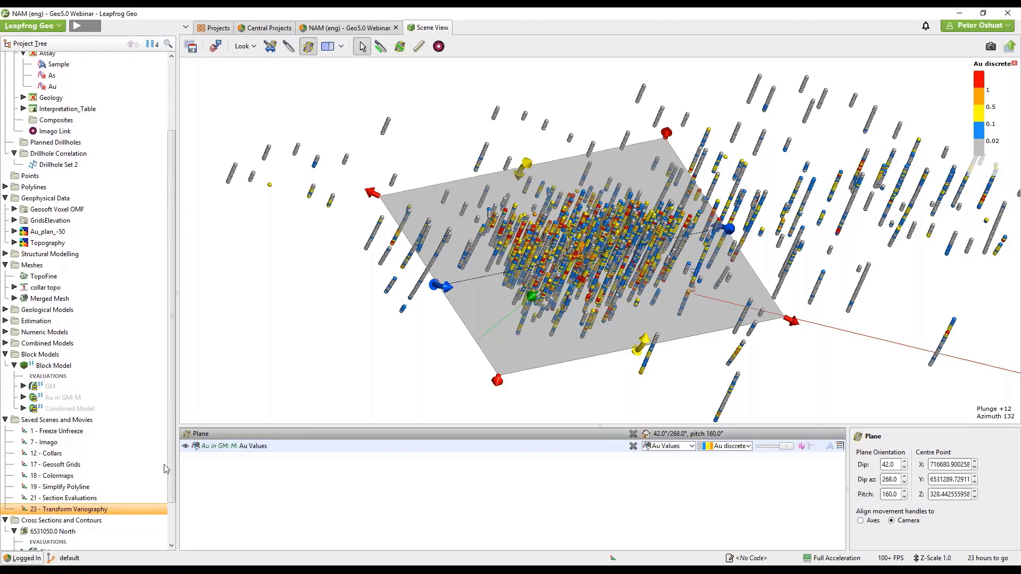
Create a normal-score transform of Au Values under Estimation > Au in GM: C.
{"action": "left_click", "coordinate": [5, 321]}
{"action": "left_click", "coordinate": [14, 333]}
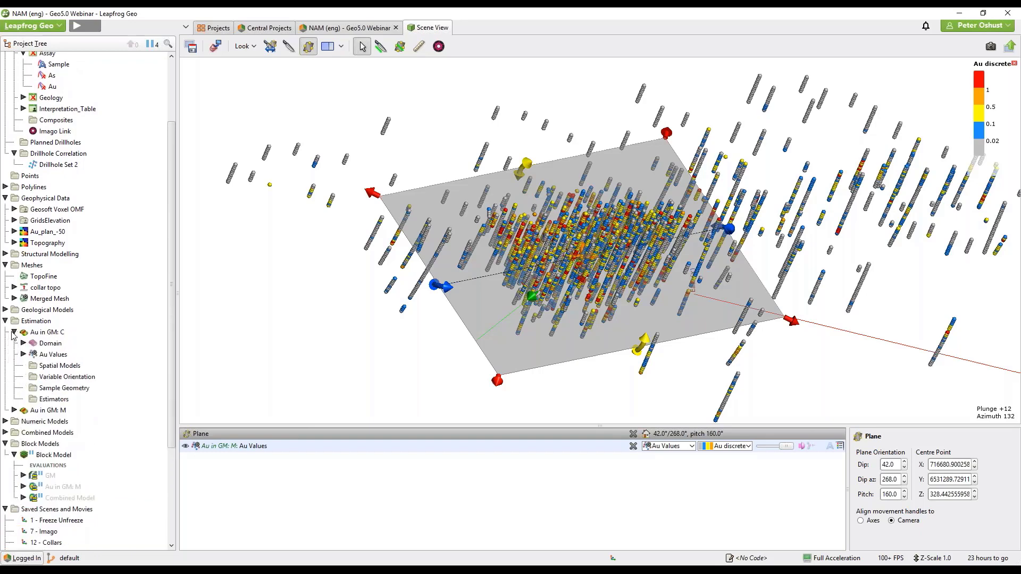
{"action": "right_click", "coordinate": [58, 357]}
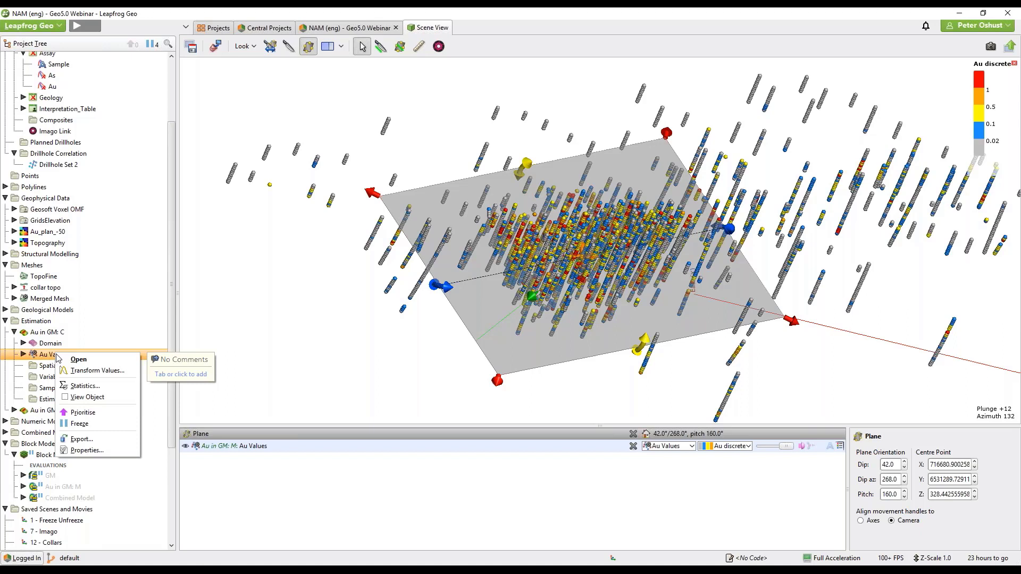
{"action": "left_click", "coordinate": [91, 372]}
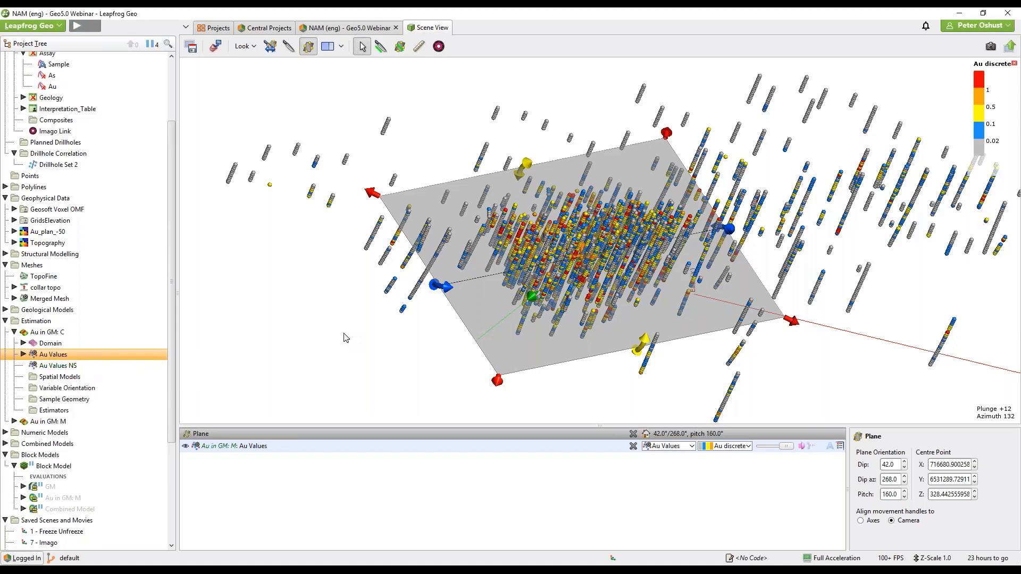
Check the bell-shaped univariate histogram of Au Values NS (count 4,531, mean -0.161), then close it.
{"action": "left_click", "coordinate": [67, 367]}
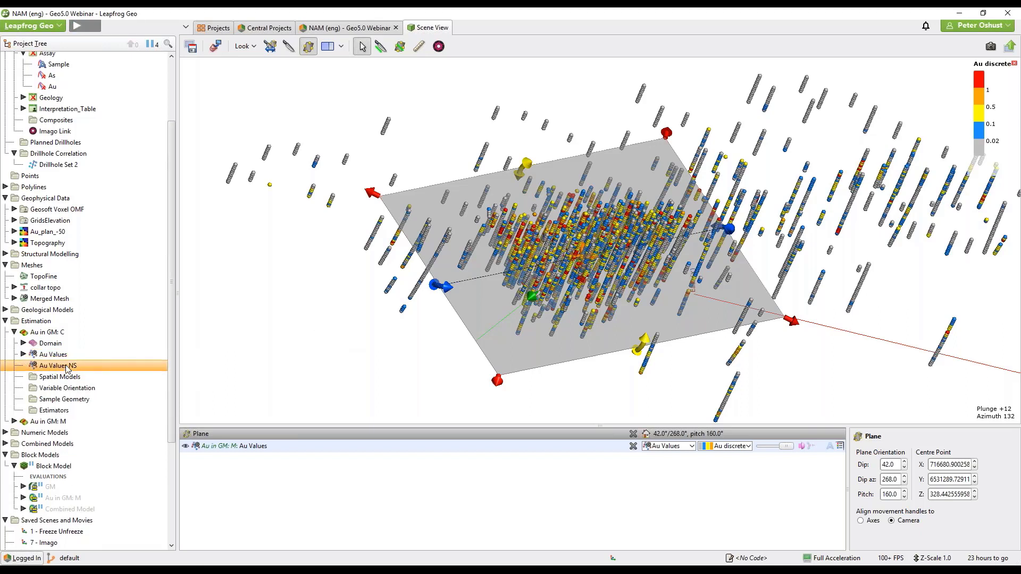
{"action": "right_click", "coordinate": [68, 367]}
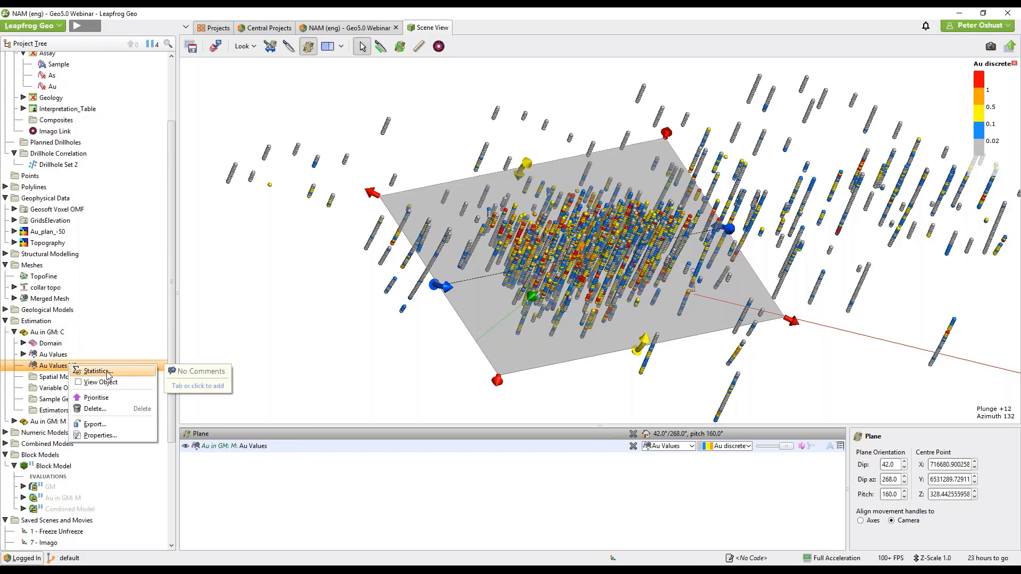
{"action": "left_click", "coordinate": [125, 374]}
{"action": "left_click", "coordinate": [447, 284]}
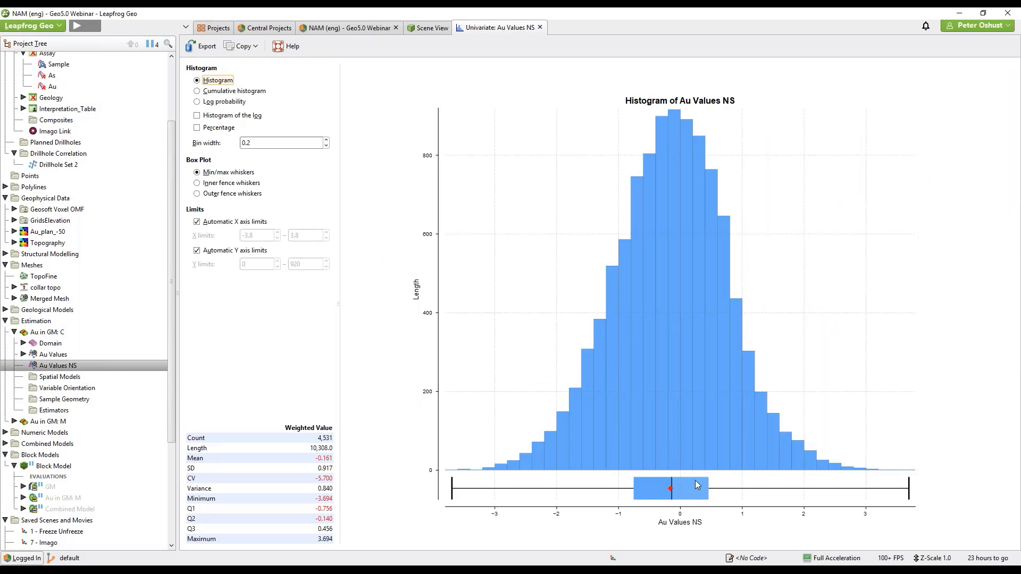
{"action": "left_click", "coordinate": [539, 28]}
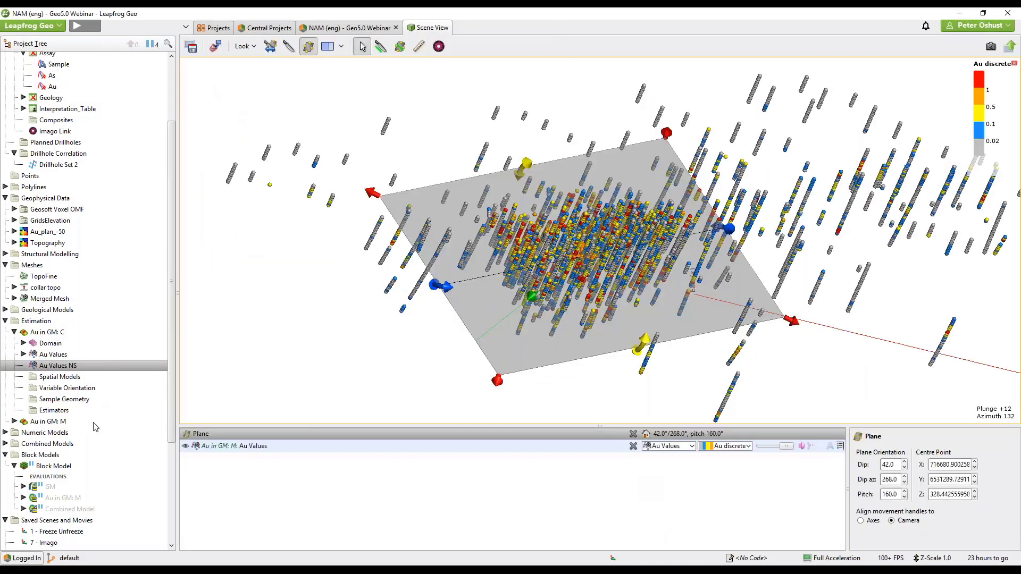
View the Au in GM: M Variogram Model's radial plot, then open its Transformed Variogram Model.
{"action": "left_click", "coordinate": [15, 421]}
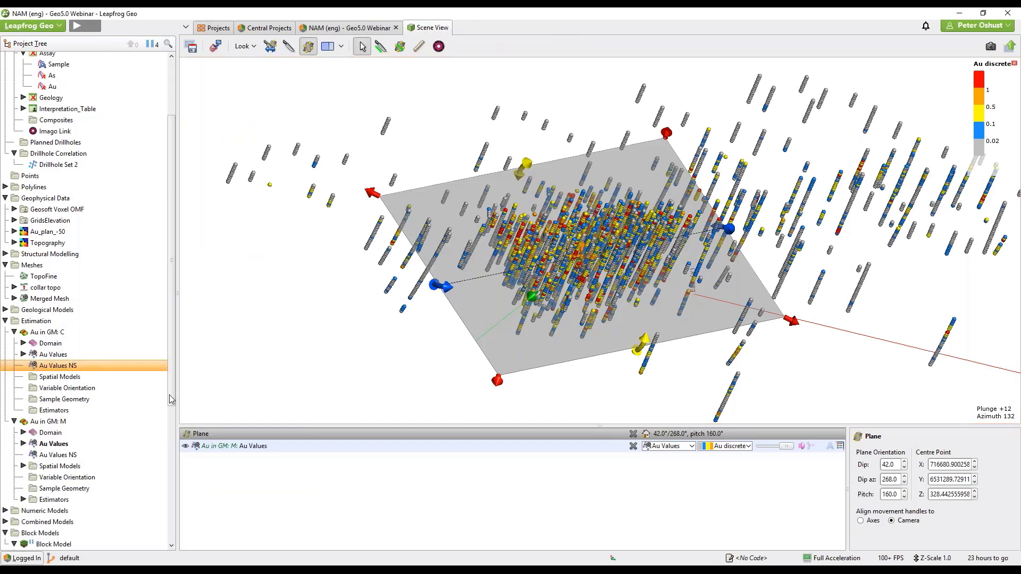
{"action": "scroll", "coordinate": [143, 454], "scroll_direction": "down", "scroll_amount": 4}
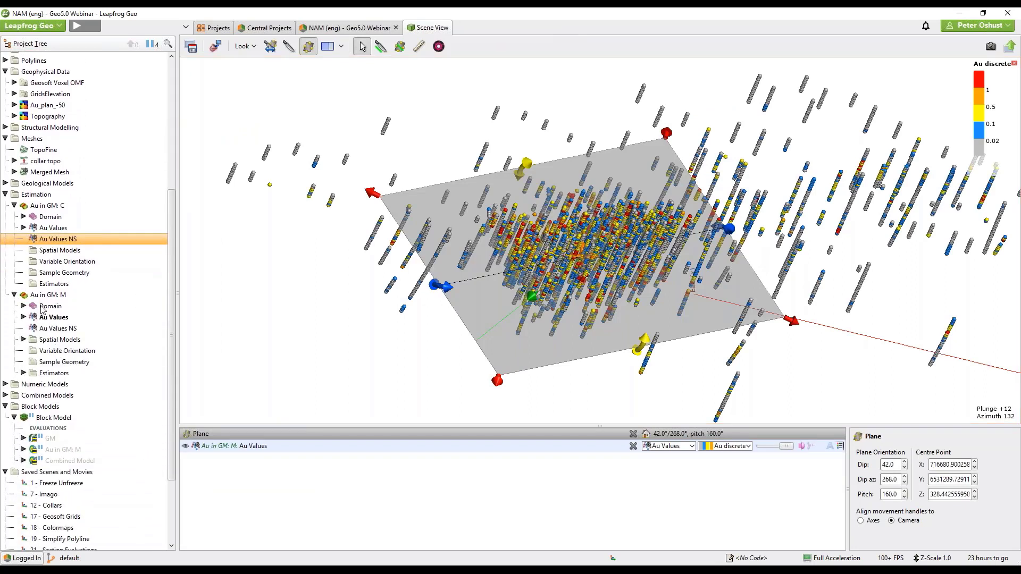
{"action": "left_click", "coordinate": [24, 340]}
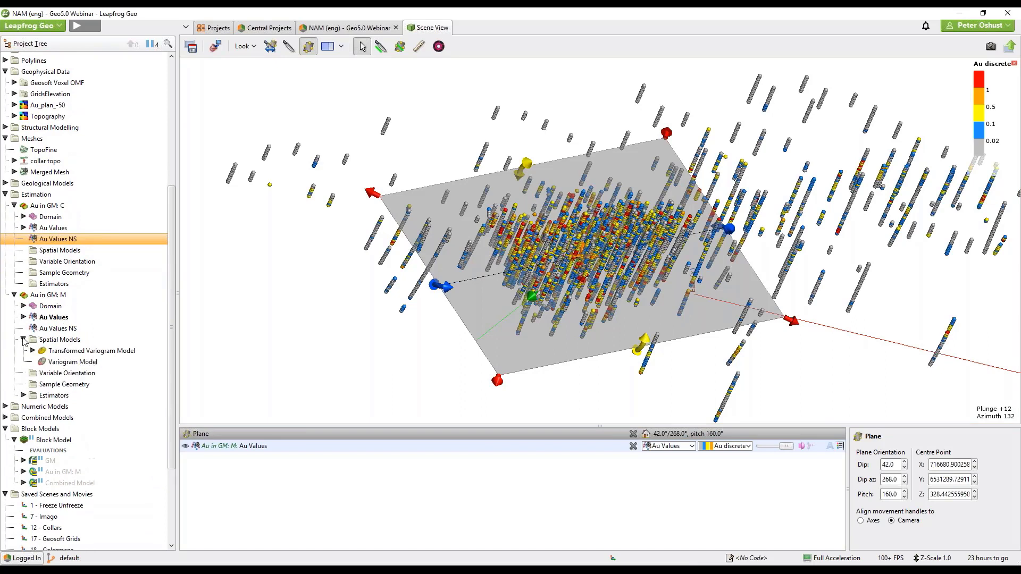
{"action": "left_click", "coordinate": [61, 362]}
{"action": "key", "text": "Return"}
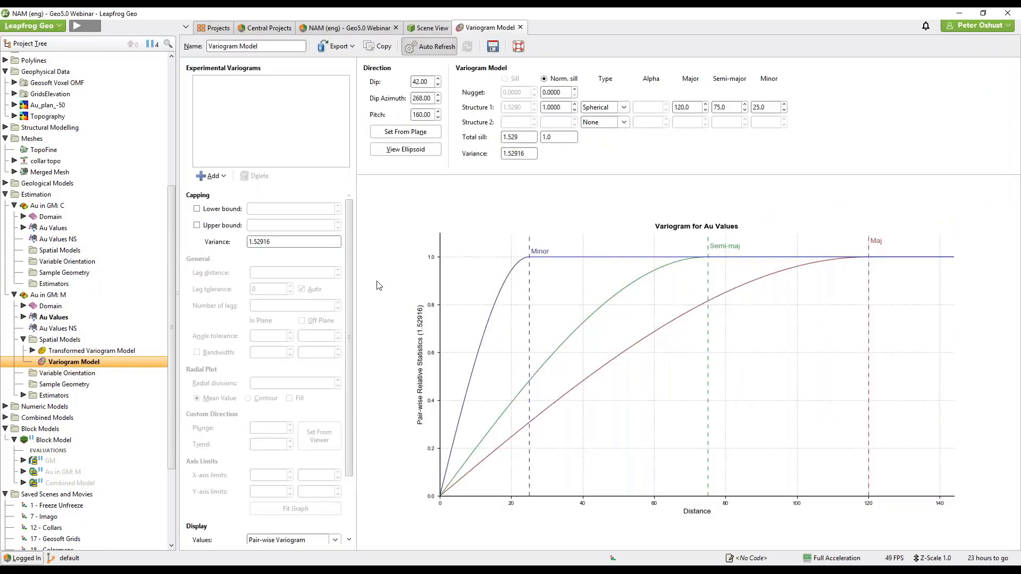
{"action": "left_click", "coordinate": [246, 104]}
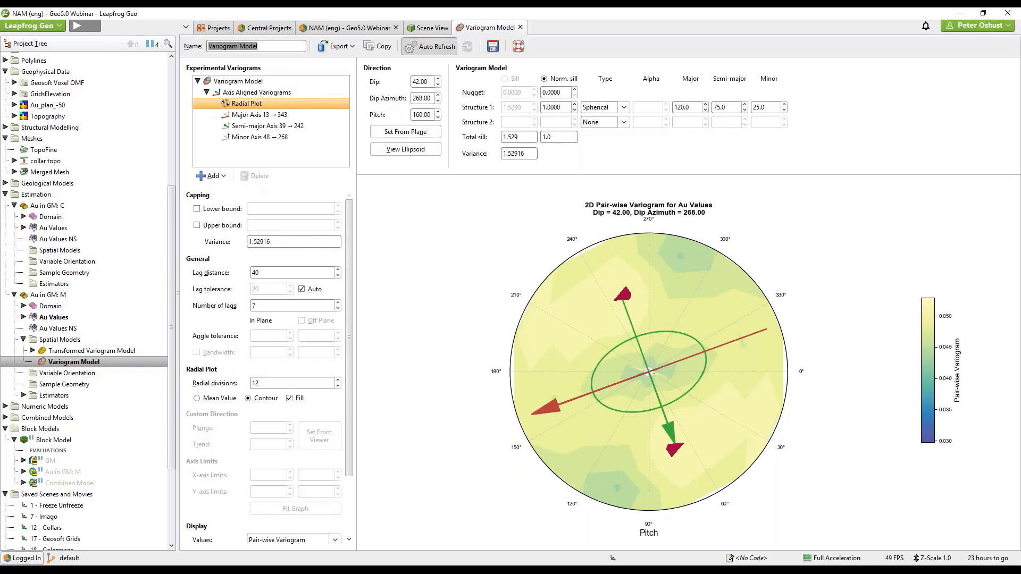
{"action": "left_click", "coordinate": [108, 352]}
{"action": "double_click", "coordinate": [108, 352]}
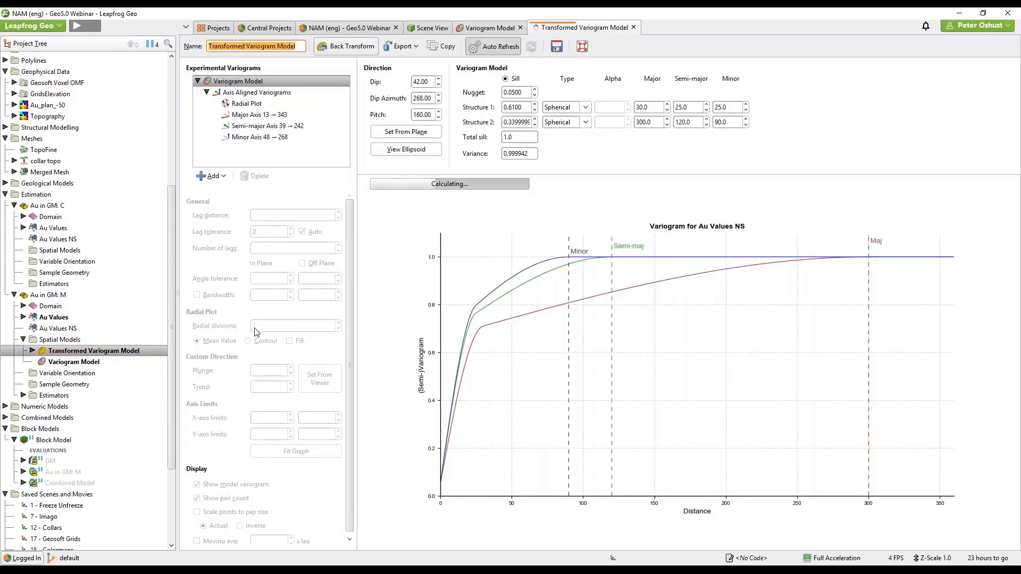
Display the Au Values NS radial plot plus major, semi-major and minor axis variograms.
{"action": "left_click", "coordinate": [249, 106]}
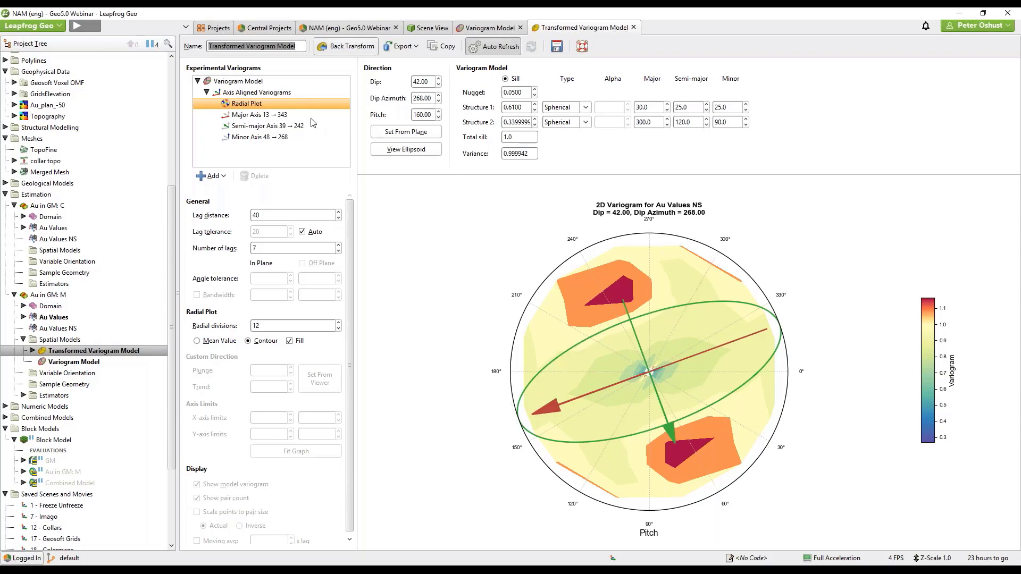
{"action": "left_click", "coordinate": [245, 94]}
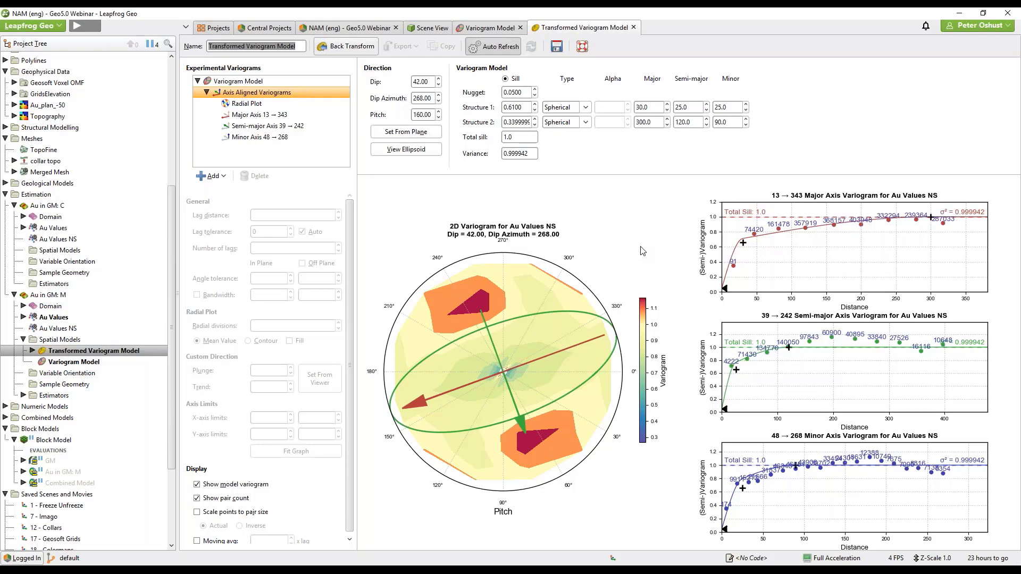
Back-transform the variogram model to original Au units (nugget 0.2081, total sill 1.5289).
{"action": "left_click", "coordinate": [353, 47]}
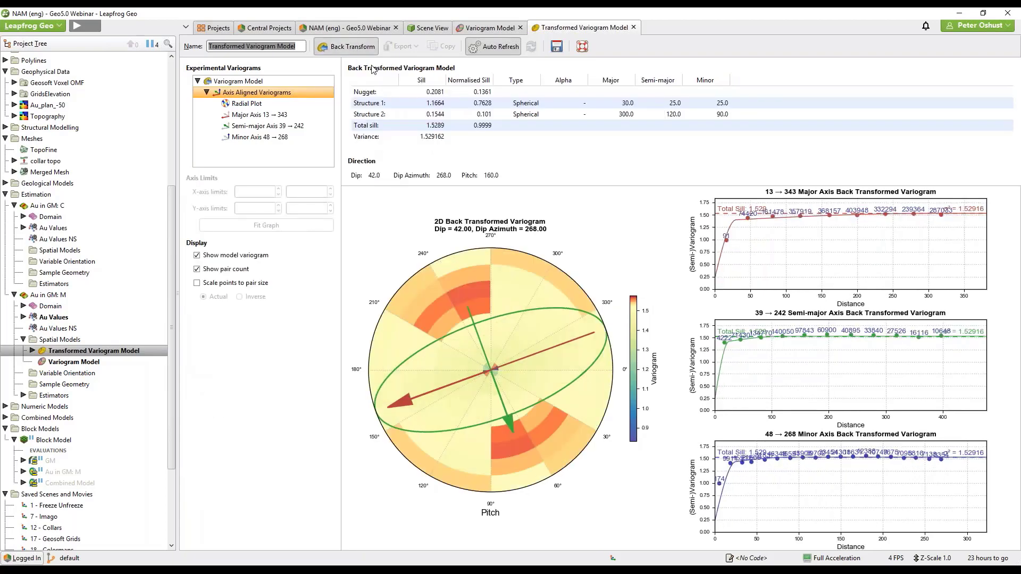